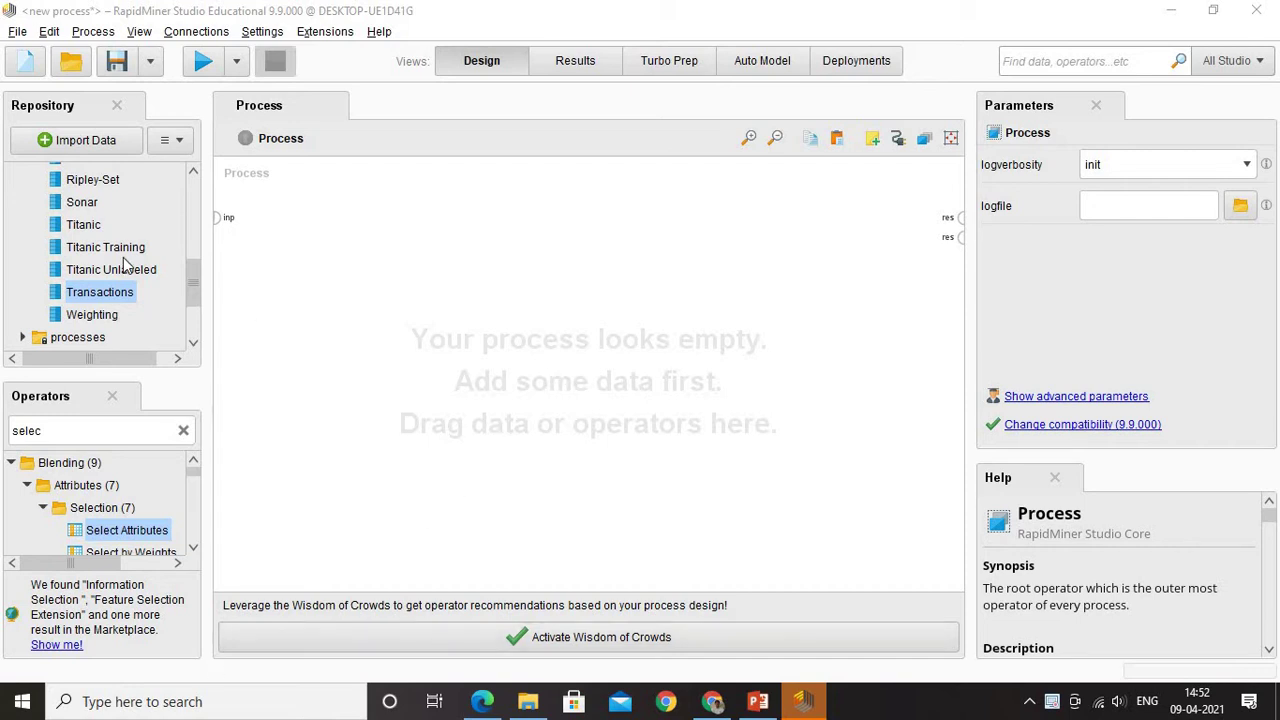
Add the Products and Transactions datasets from the Samples data folder to the process.
{"action": "scroll", "coordinate": [123, 260], "scroll_direction": "up", "scroll_amount": 5}
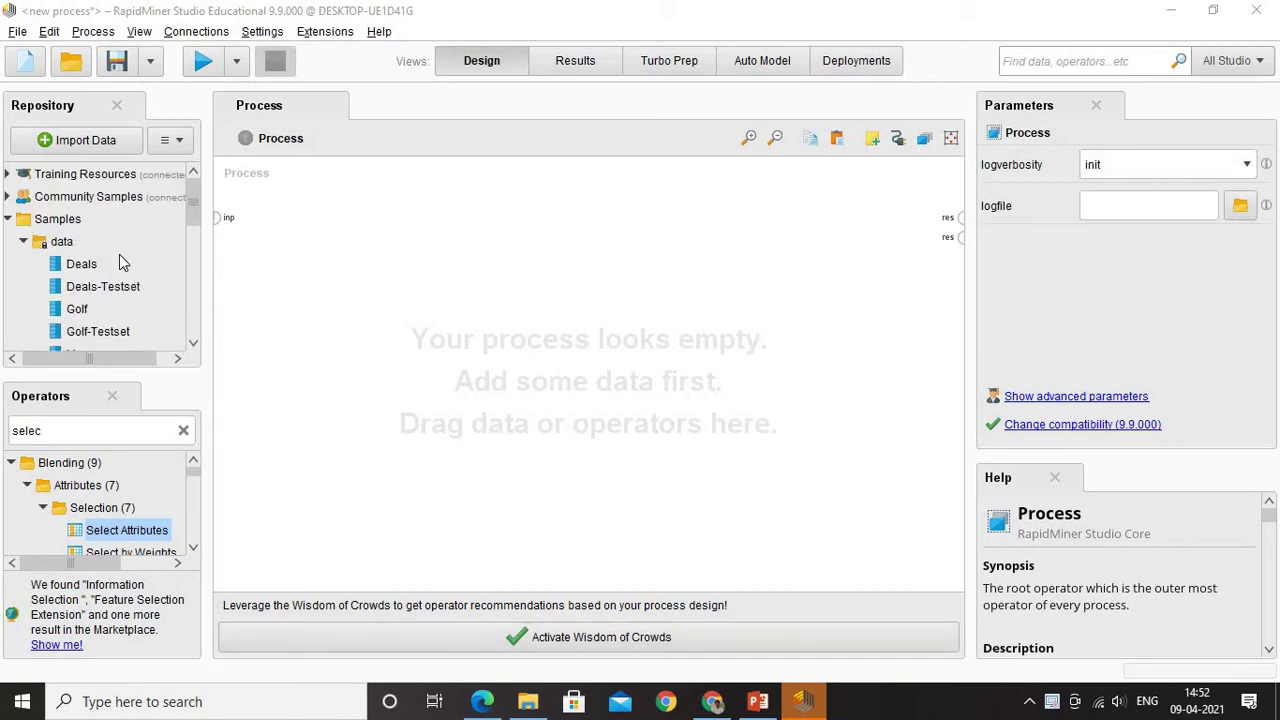
{"action": "left_click", "coordinate": [57, 221]}
{"action": "left_click", "coordinate": [62, 243]}
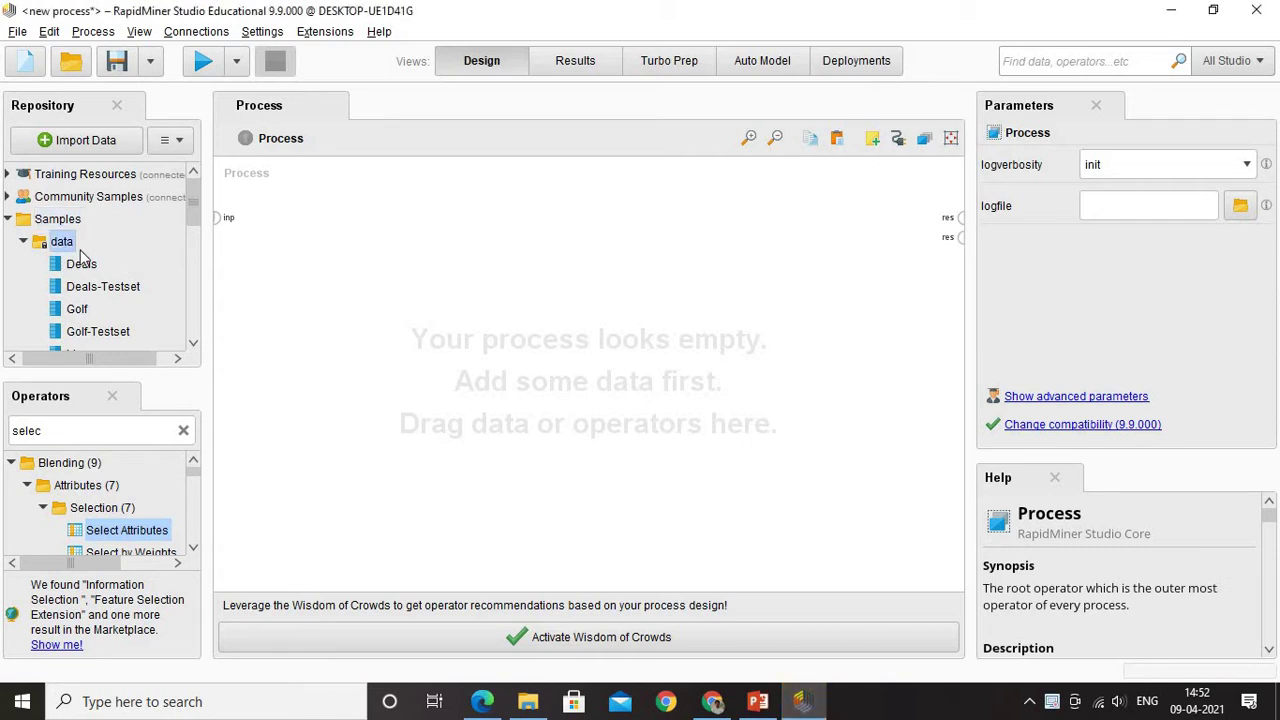
{"action": "scroll", "coordinate": [125, 315], "scroll_direction": "down", "scroll_amount": 3}
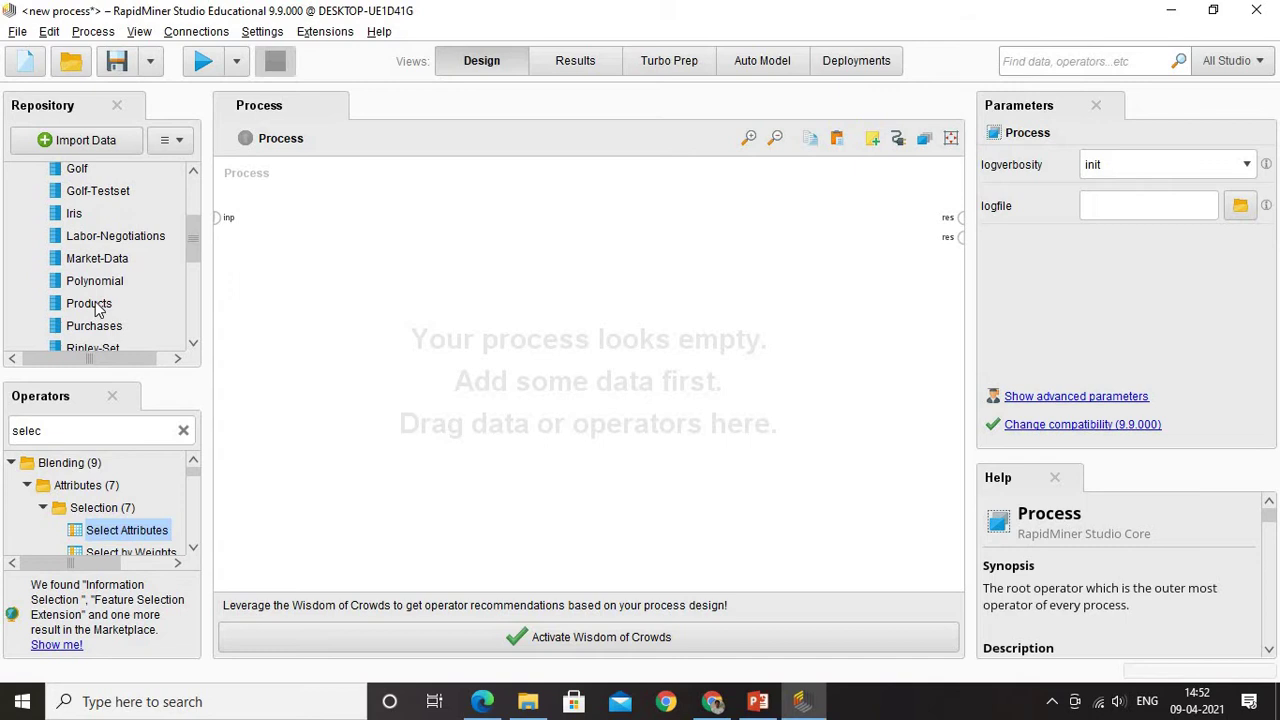
{"action": "left_click_drag", "start_coordinate": [96, 303], "coordinate": [352, 273]}
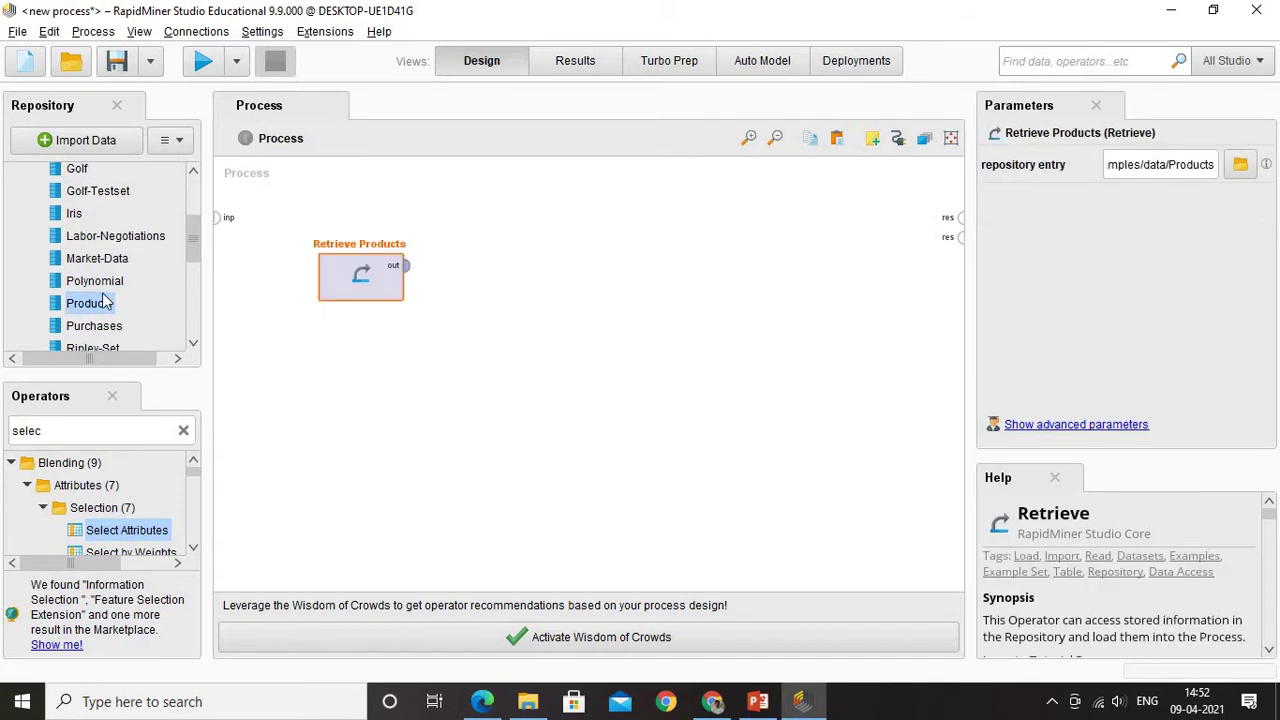
{"action": "scroll", "coordinate": [105, 295], "scroll_direction": "down", "scroll_amount": 4}
{"action": "left_click_drag", "start_coordinate": [95, 295], "coordinate": [351, 371]}
Examine the columns of the Products sample dataset, close its result and the old Transactions result, and return to the process design.
{"action": "scroll", "coordinate": [58, 258], "scroll_direction": "up", "scroll_amount": 1}
{"action": "scroll", "coordinate": [58, 258], "scroll_direction": "up", "scroll_amount": 8}
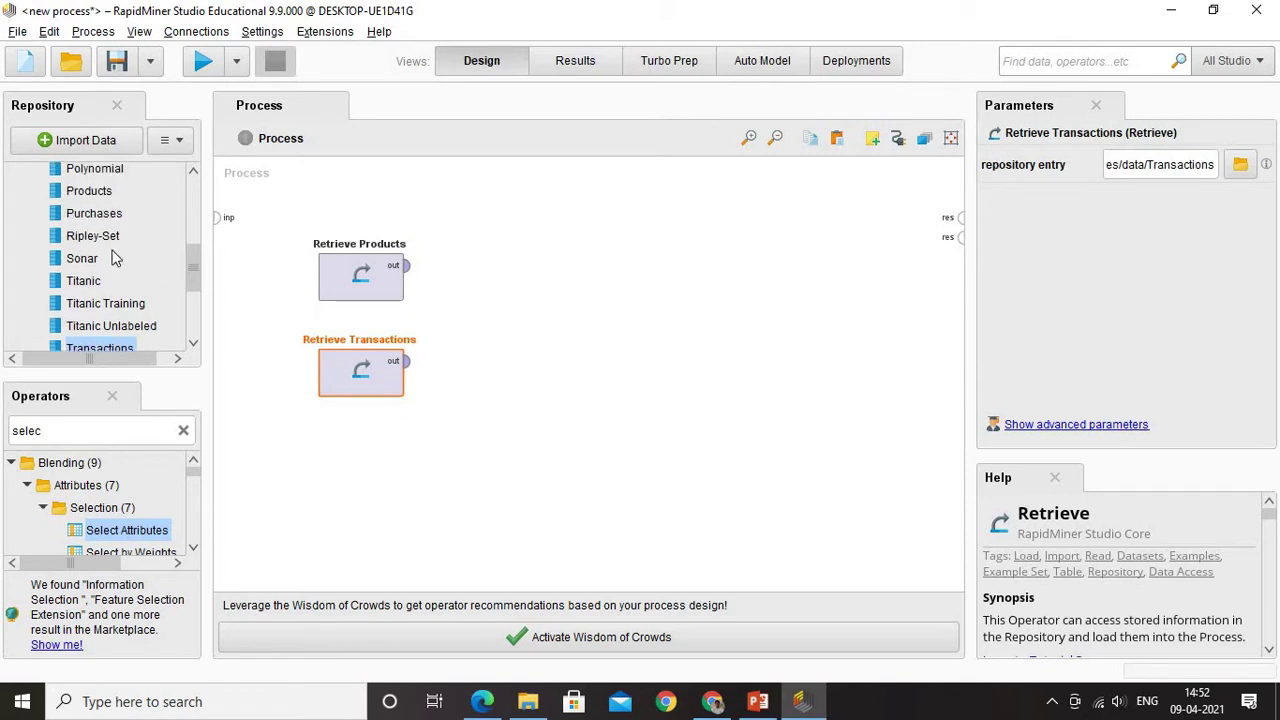
{"action": "scroll", "coordinate": [97, 338], "scroll_direction": "down", "scroll_amount": 1}
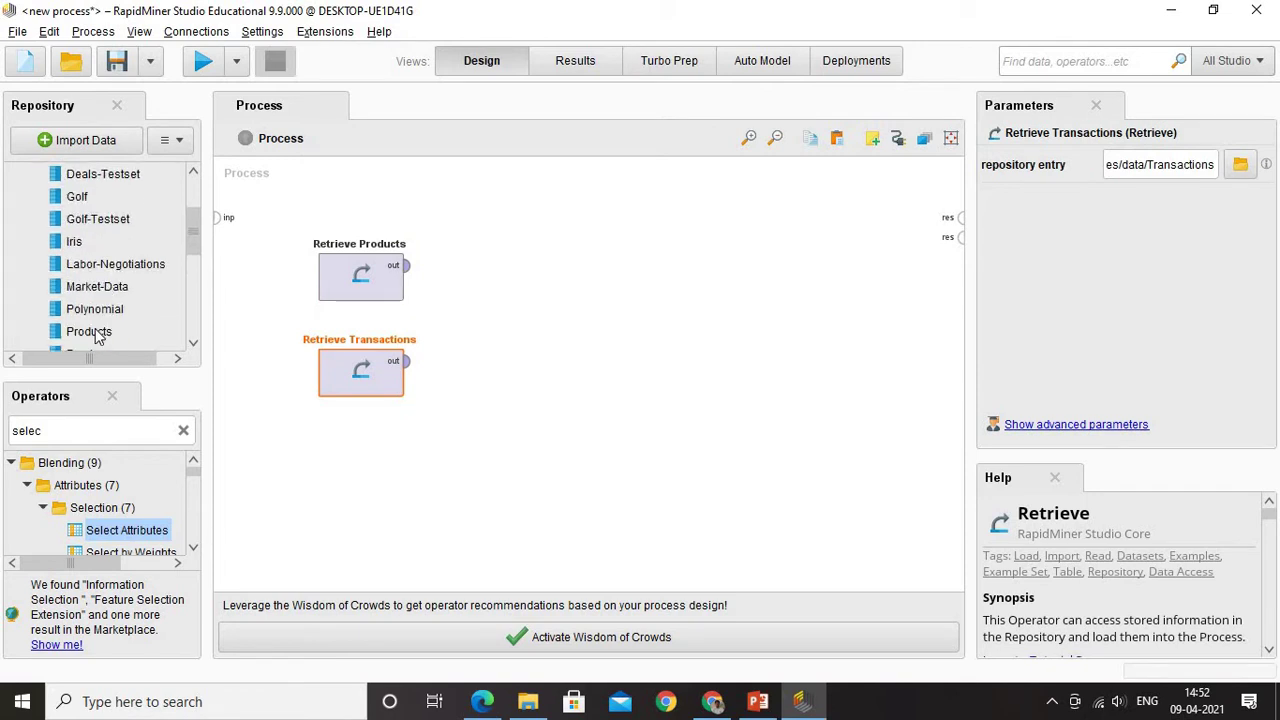
{"action": "double_click", "coordinate": [96, 332]}
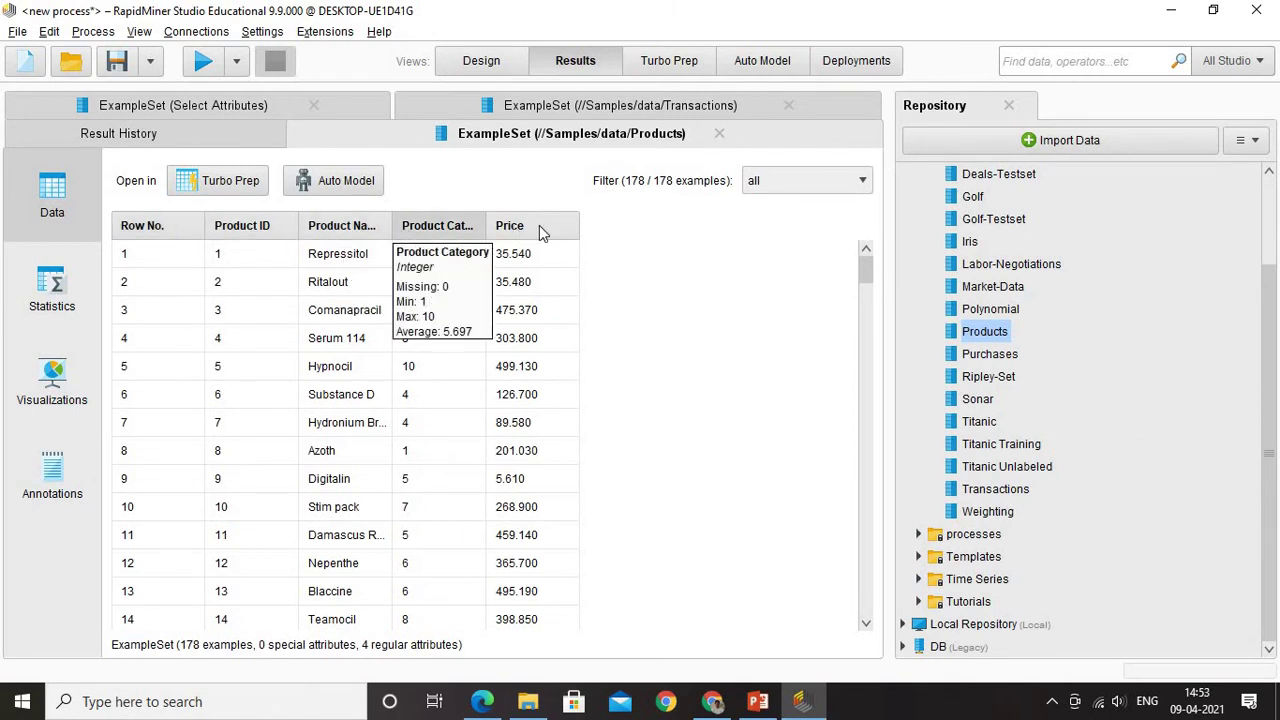
{"action": "mouse_move", "coordinate": [540, 232]}
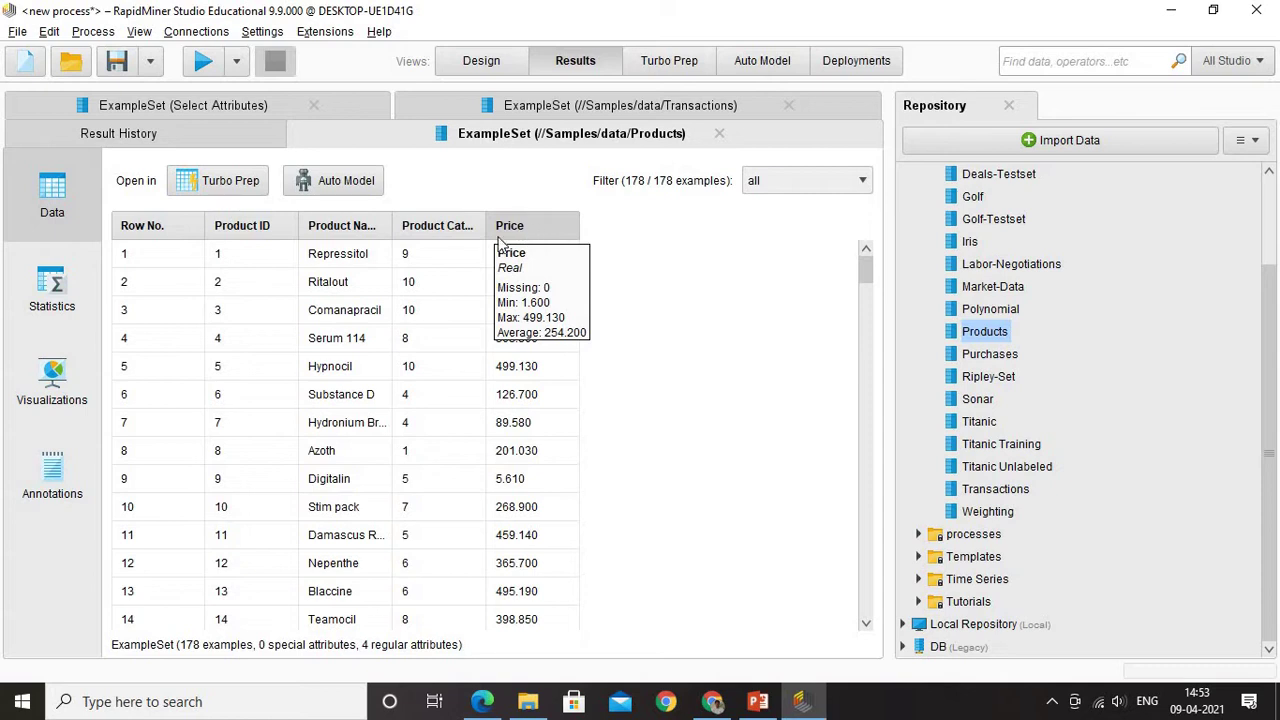
{"action": "left_click", "coordinate": [719, 133]}
{"action": "left_click", "coordinate": [400, 105]}
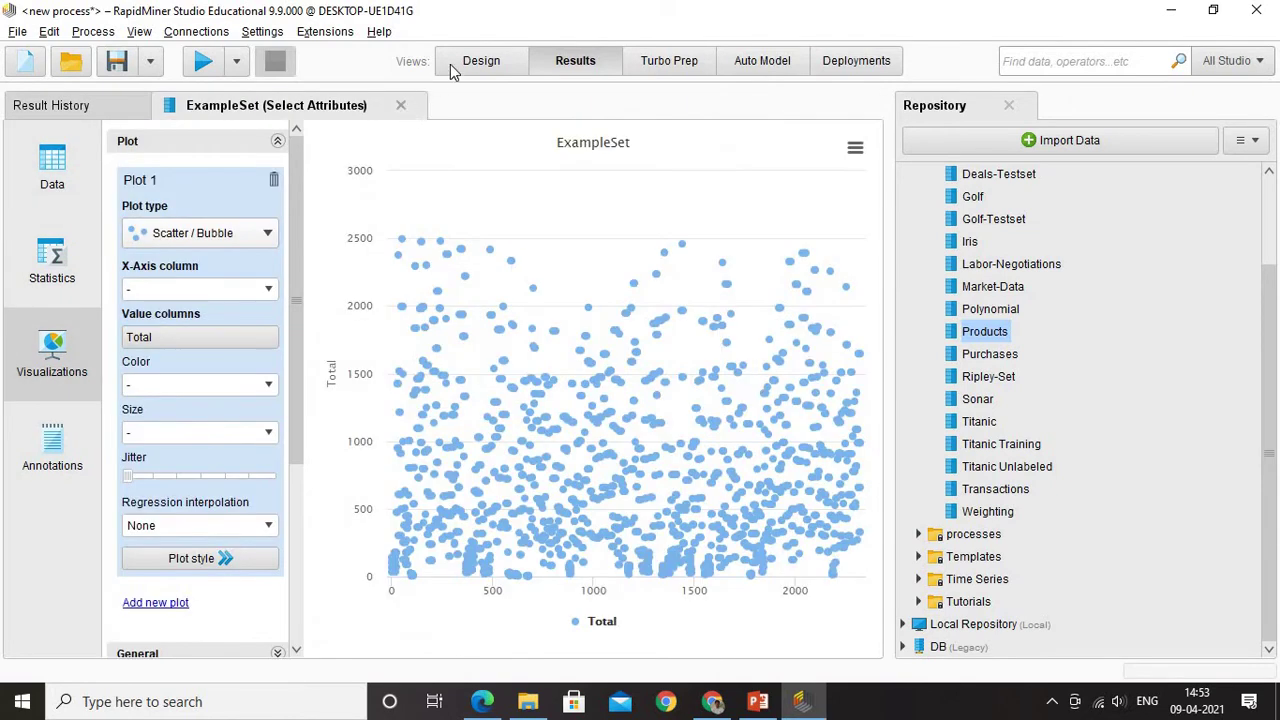
{"action": "left_click", "coordinate": [481, 60]}
Examine the columns of the Transactions sample dataset and return to the process design.
{"action": "scroll", "coordinate": [90, 310], "scroll_direction": "down", "scroll_amount": 4}
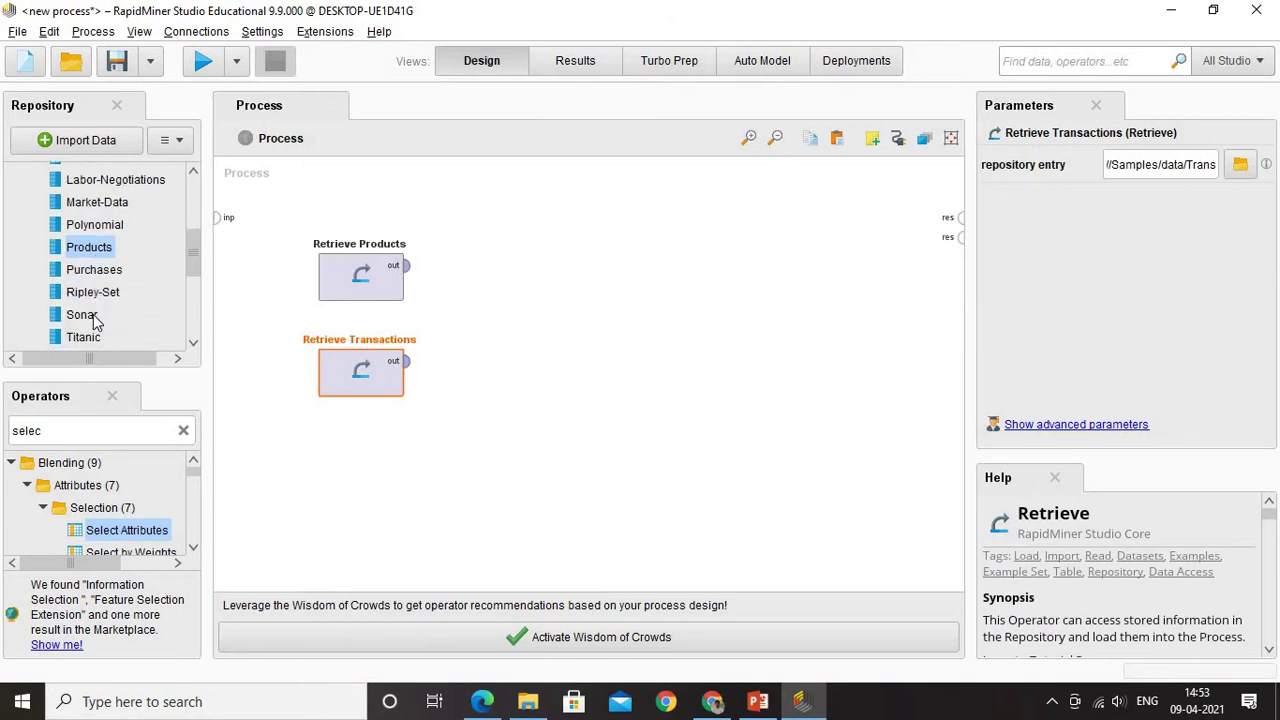
{"action": "double_click", "coordinate": [92, 294]}
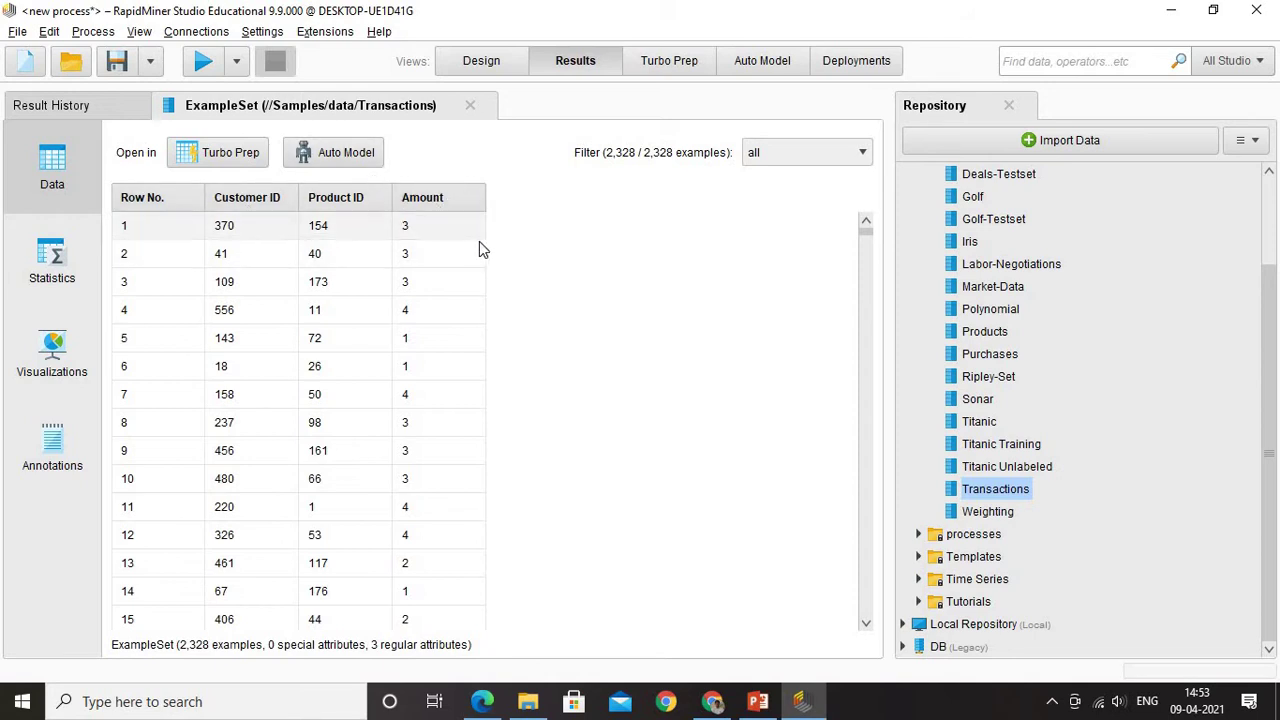
{"action": "left_click", "coordinate": [472, 62]}
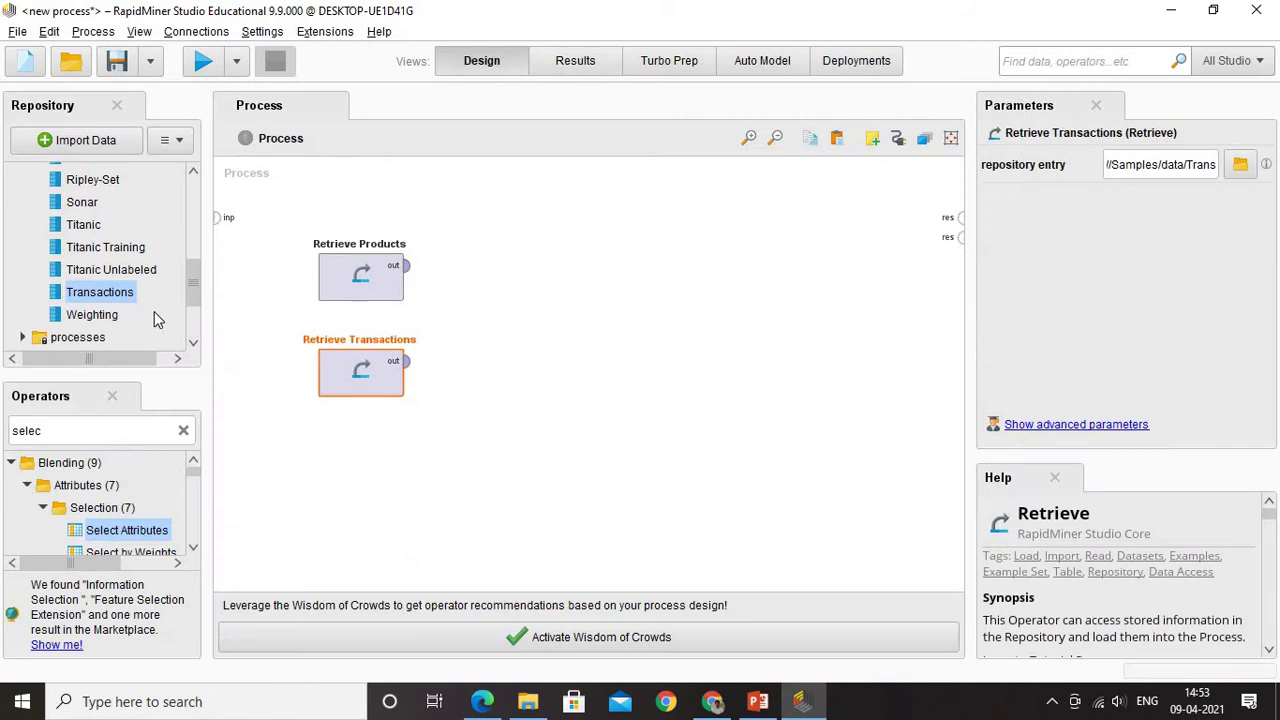
Compare the Products and Transactions tables to identify their shared attribute, and return to the process design.
{"action": "scroll", "coordinate": [108, 235], "scroll_direction": "up", "scroll_amount": 1}
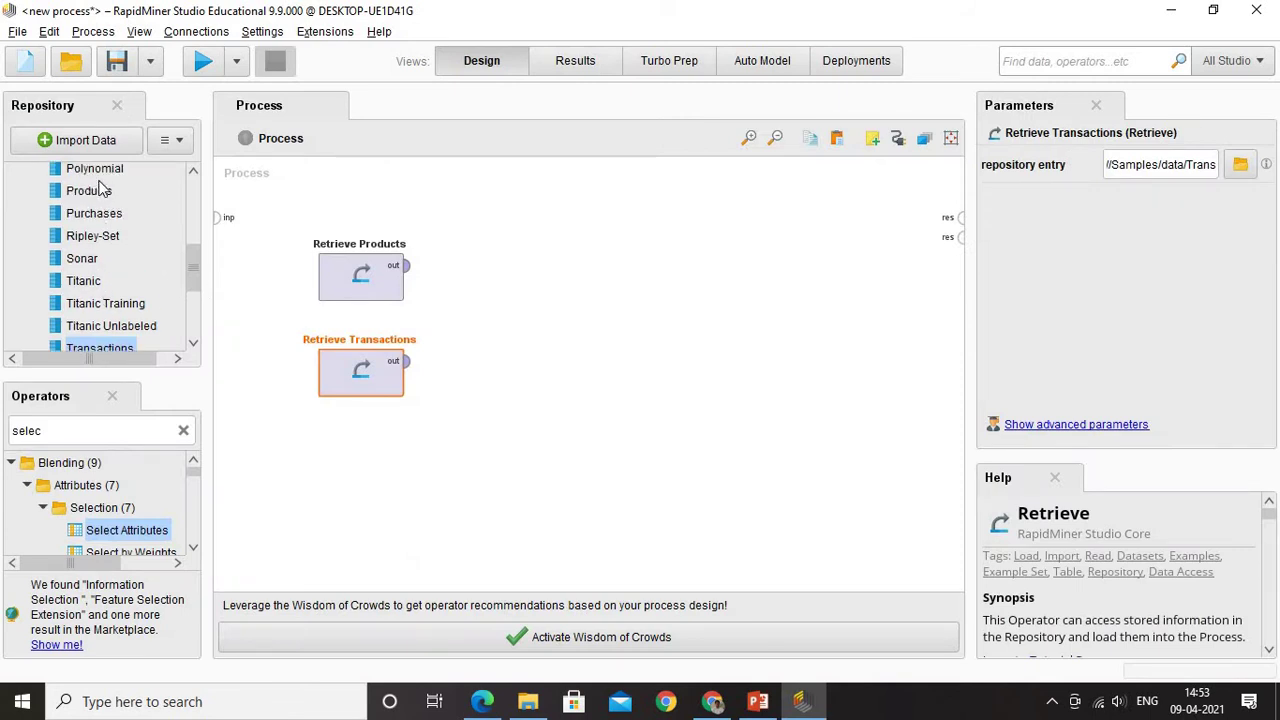
{"action": "left_click", "coordinate": [368, 246]}
{"action": "key", "text": "F11"}
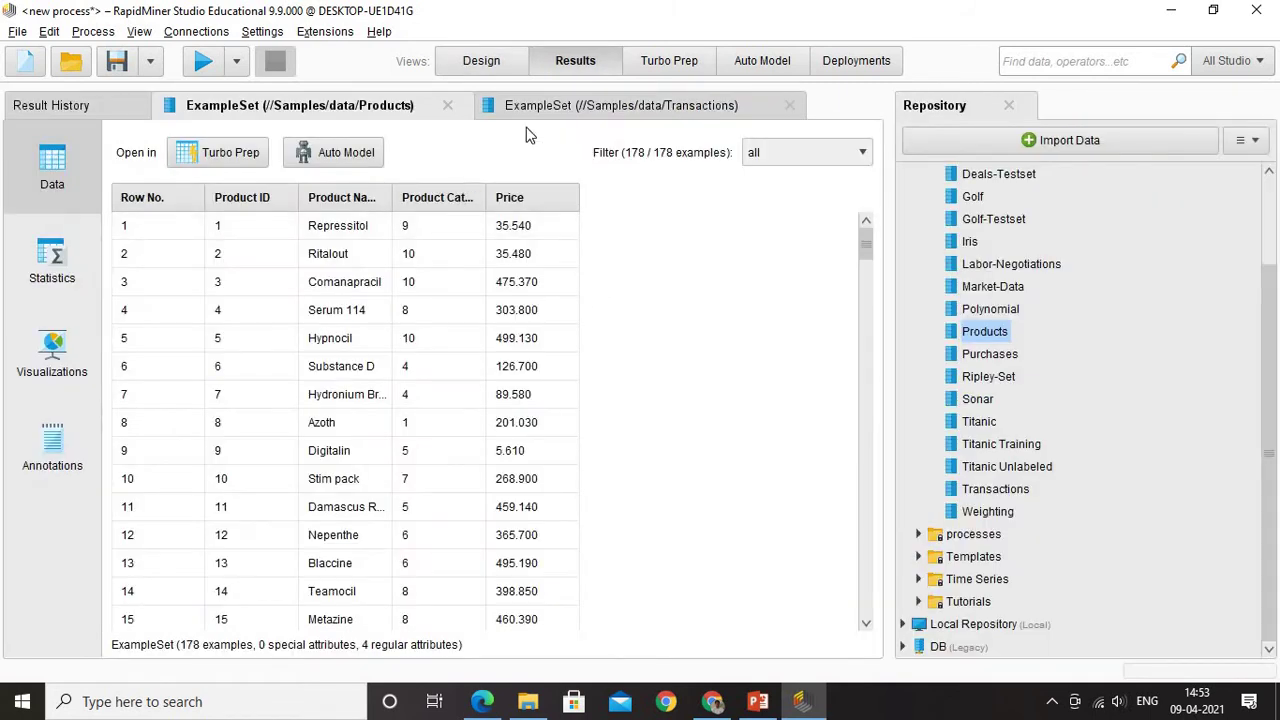
{"action": "left_click", "coordinate": [567, 109]}
{"action": "left_click", "coordinate": [376, 107]}
{"action": "left_click", "coordinate": [566, 106]}
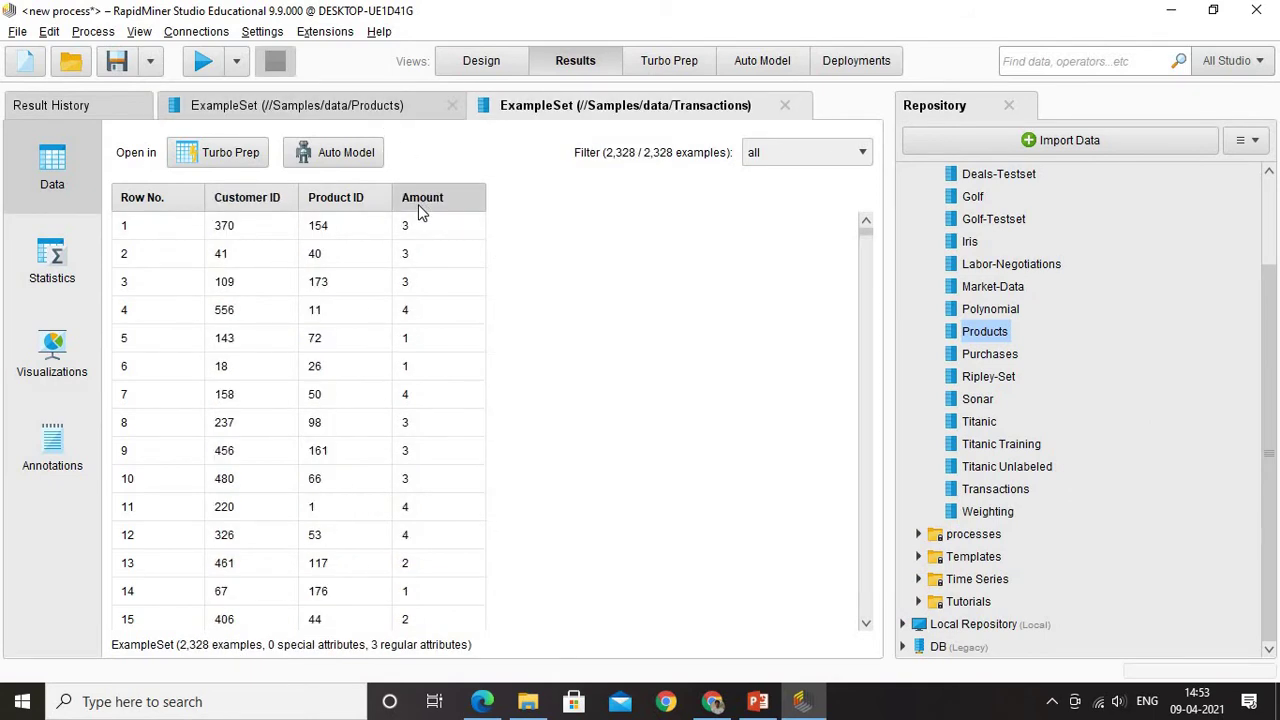
{"action": "left_click", "coordinate": [485, 68]}
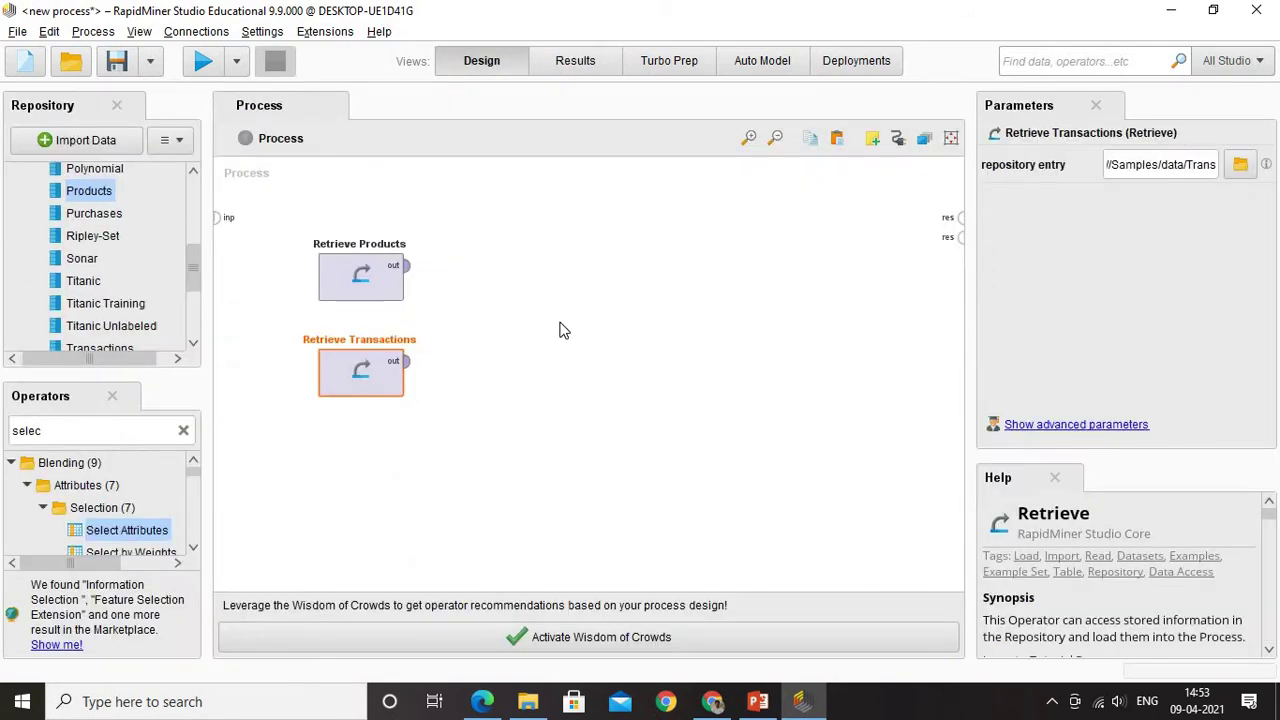
{"action": "left_click", "coordinate": [563, 330]}
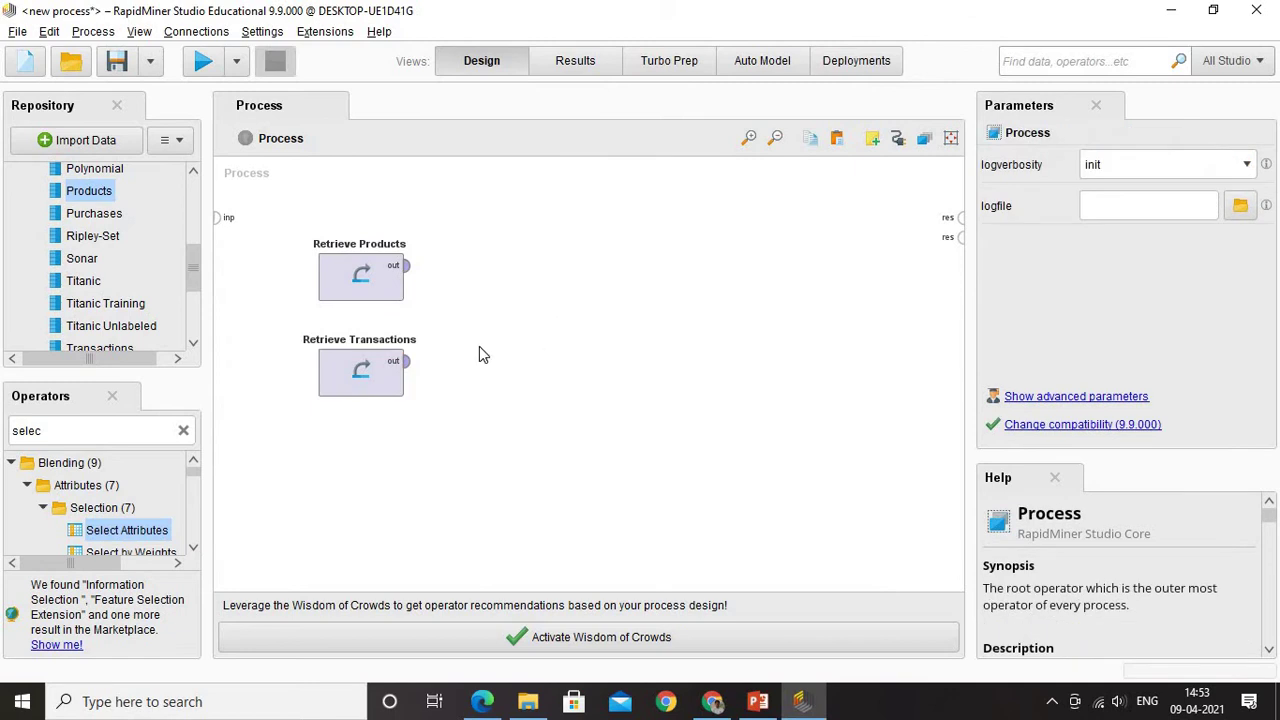
Add a Join operator, connecting the Retrieve Products output to its left input and the Retrieve Transactions output to its right input.
{"action": "left_click", "coordinate": [33, 430]}
{"action": "type", "text": "c"}
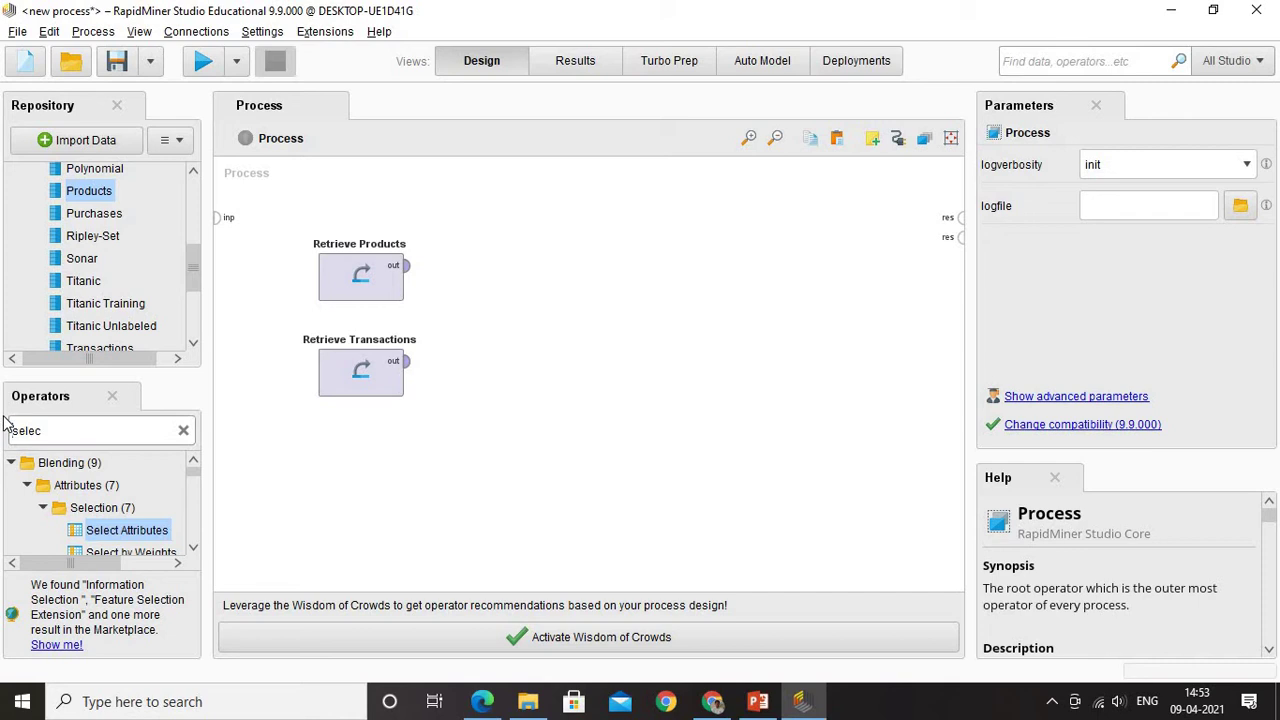
{"action": "key", "text": "BackSpace"}
{"action": "type", "text": "Join"}
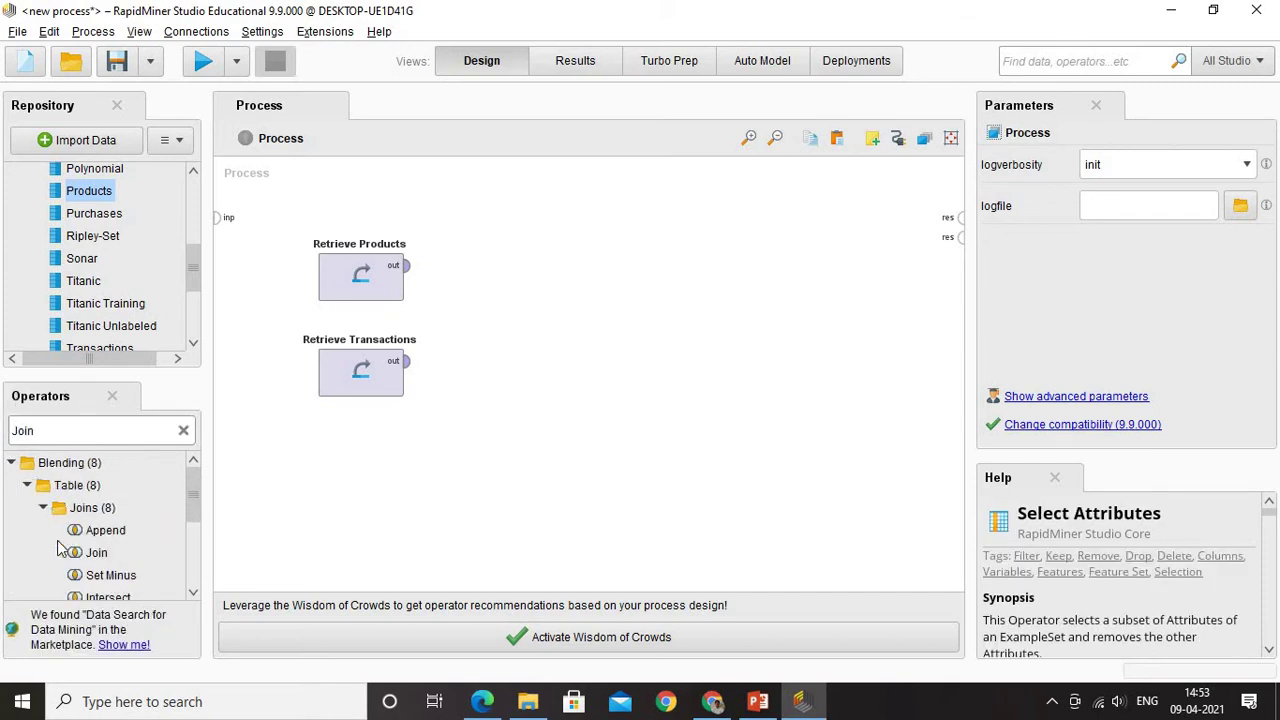
{"action": "left_click_drag", "start_coordinate": [84, 552], "coordinate": [594, 405]}
{"action": "mouse_move", "coordinate": [405, 266]}
{"action": "left_mouse_down"}
{"action": "mouse_move", "coordinate": [428, 314]}
{"action": "mouse_move", "coordinate": [441, 313]}
{"action": "left_mouse_up"}
{"action": "left_click_drag", "start_coordinate": [405, 361], "coordinate": [441, 333]}
Set the Join operator's key attributes to Product ID on both the left and right sides.
{"action": "left_click", "coordinate": [477, 346]}
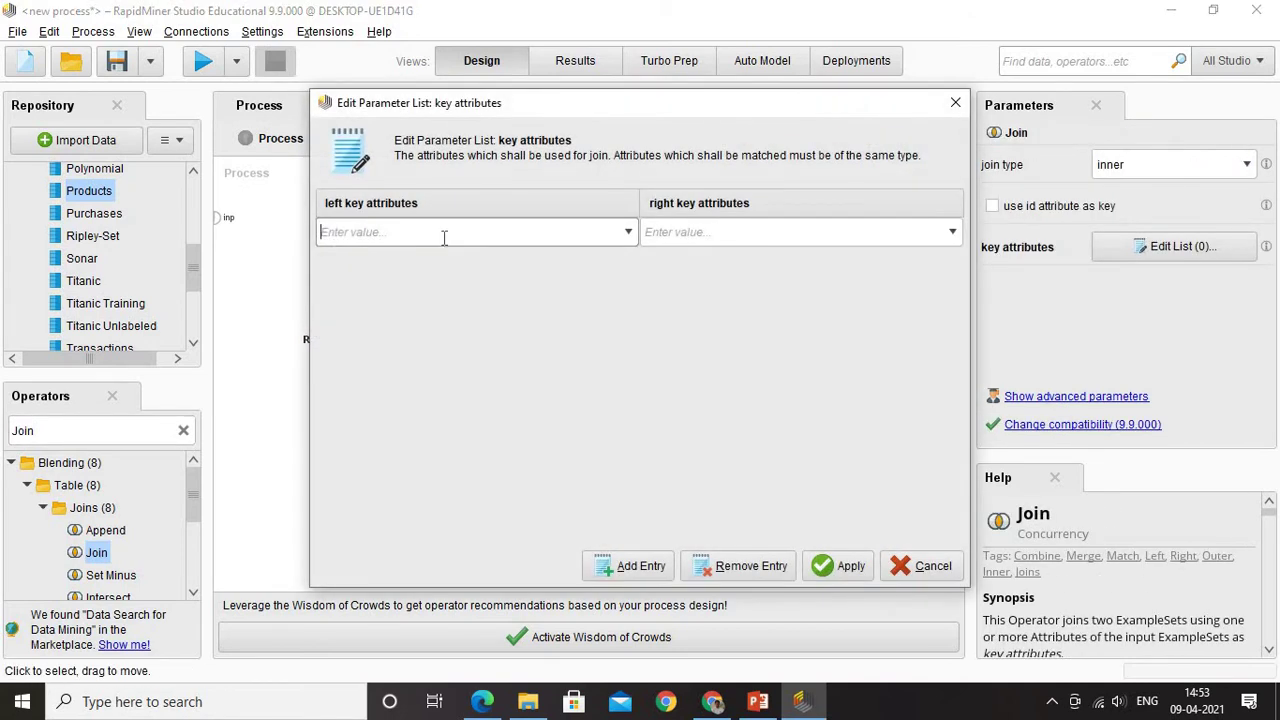
{"action": "left_click", "coordinate": [629, 233]}
{"action": "left_click", "coordinate": [520, 287]}
{"action": "left_click", "coordinate": [953, 232]}
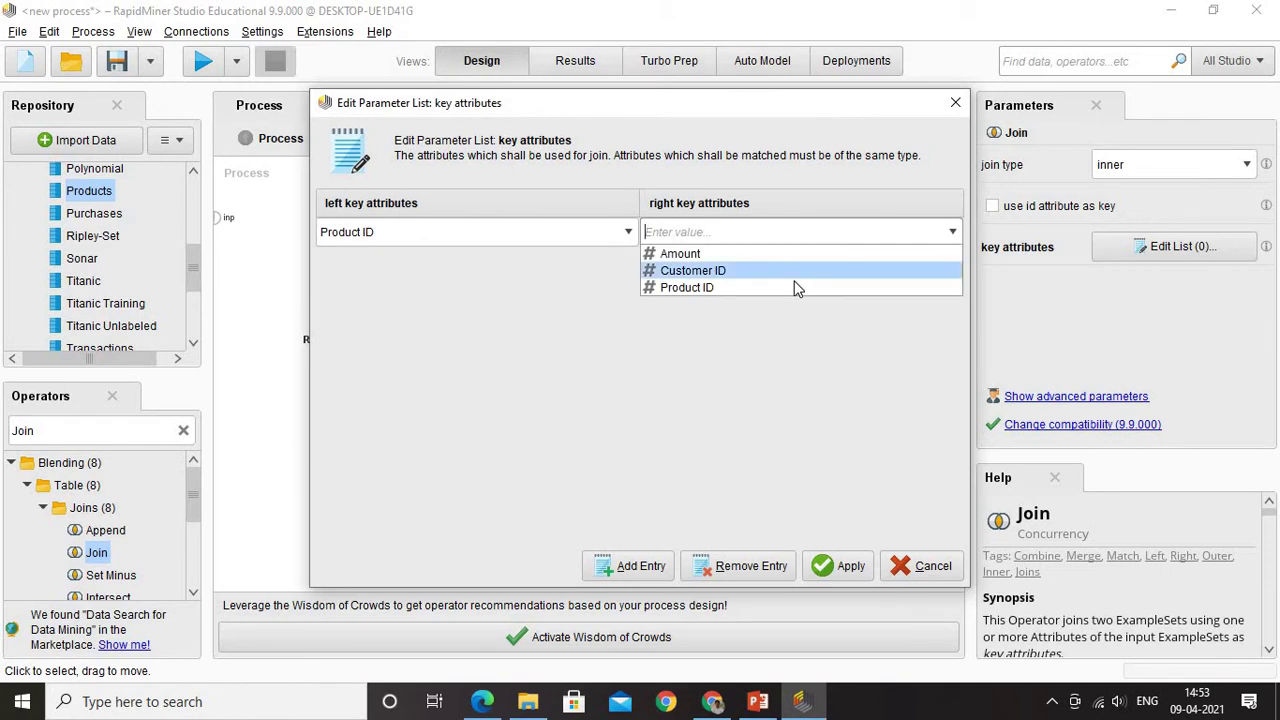
{"action": "left_click", "coordinate": [794, 287]}
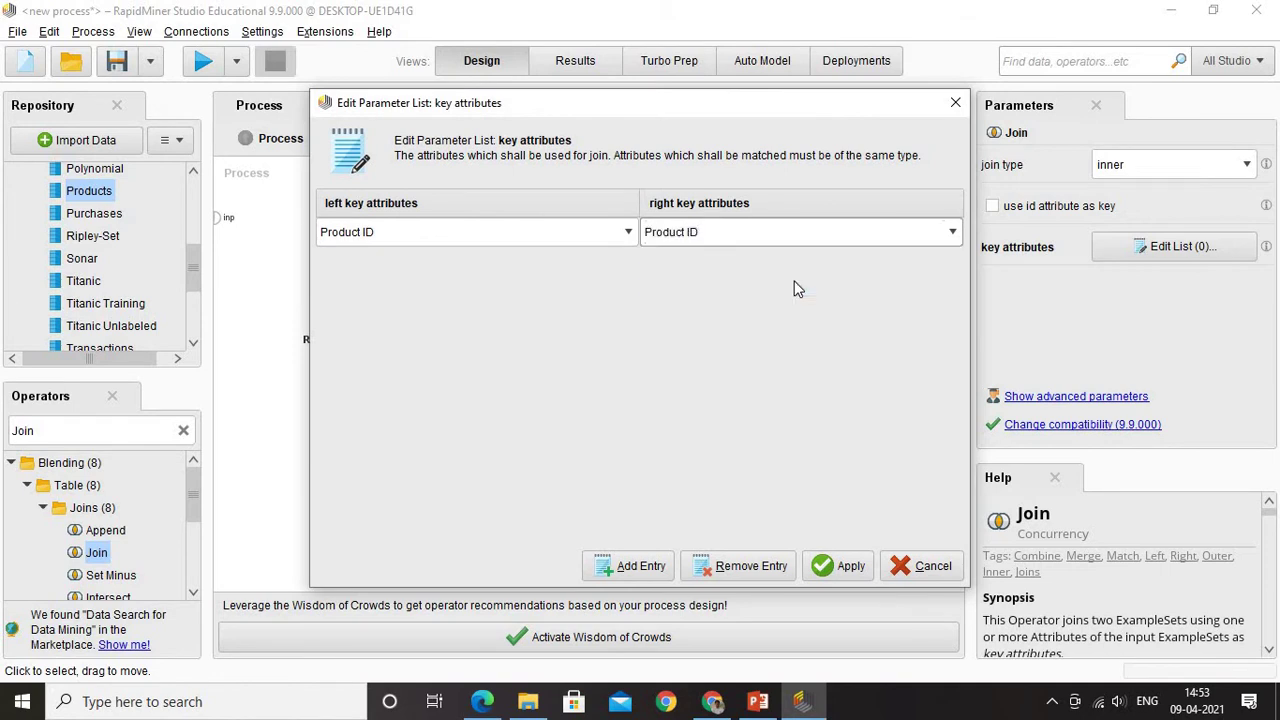
{"action": "left_click", "coordinate": [840, 566]}
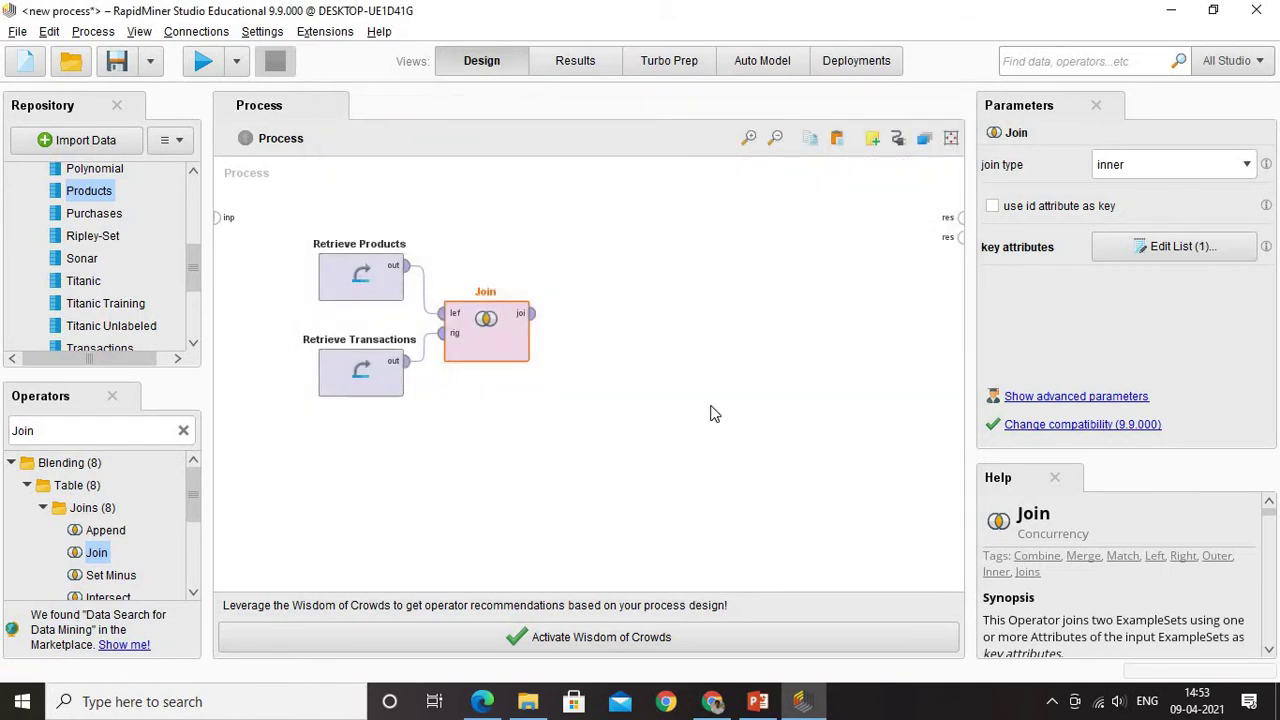
{"action": "left_click", "coordinate": [713, 413]}
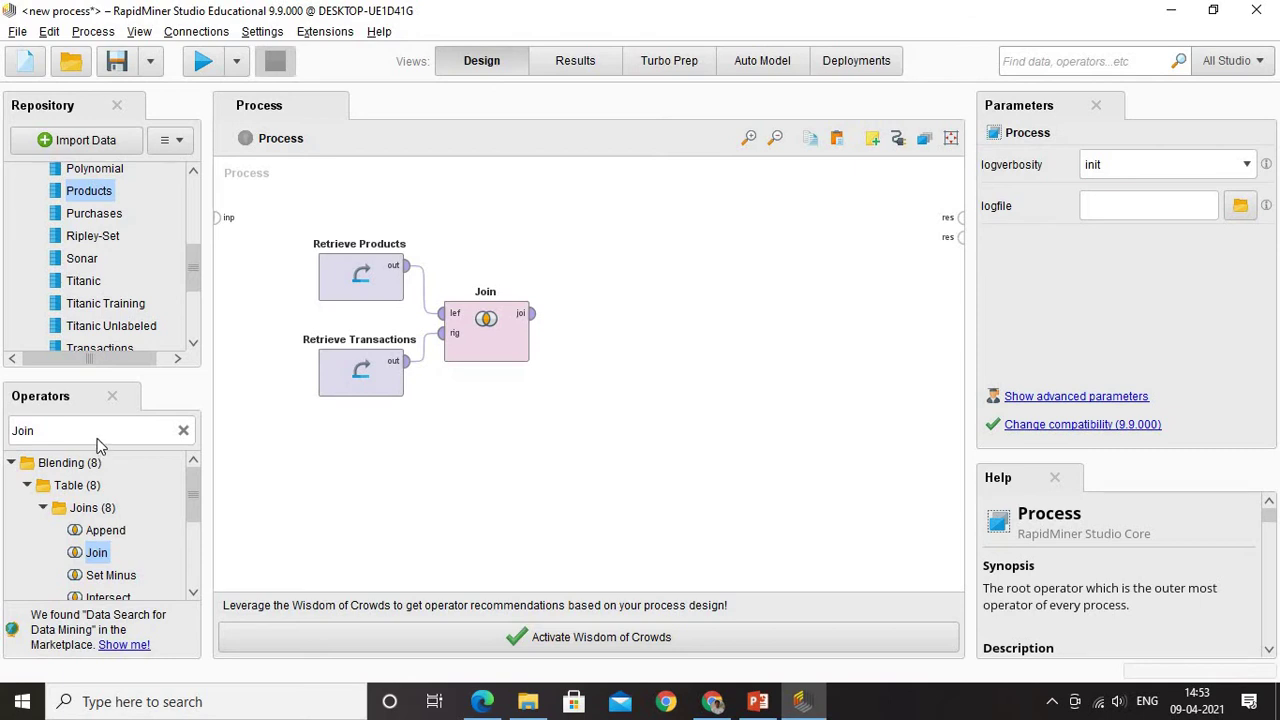
Find the Generate Attributes operator and add it to the process, connected to the Join output.
{"action": "left_click", "coordinate": [9, 431]}
{"action": "double_click", "coordinate": [13, 430]}
{"action": "key", "text": "BackSpace"}
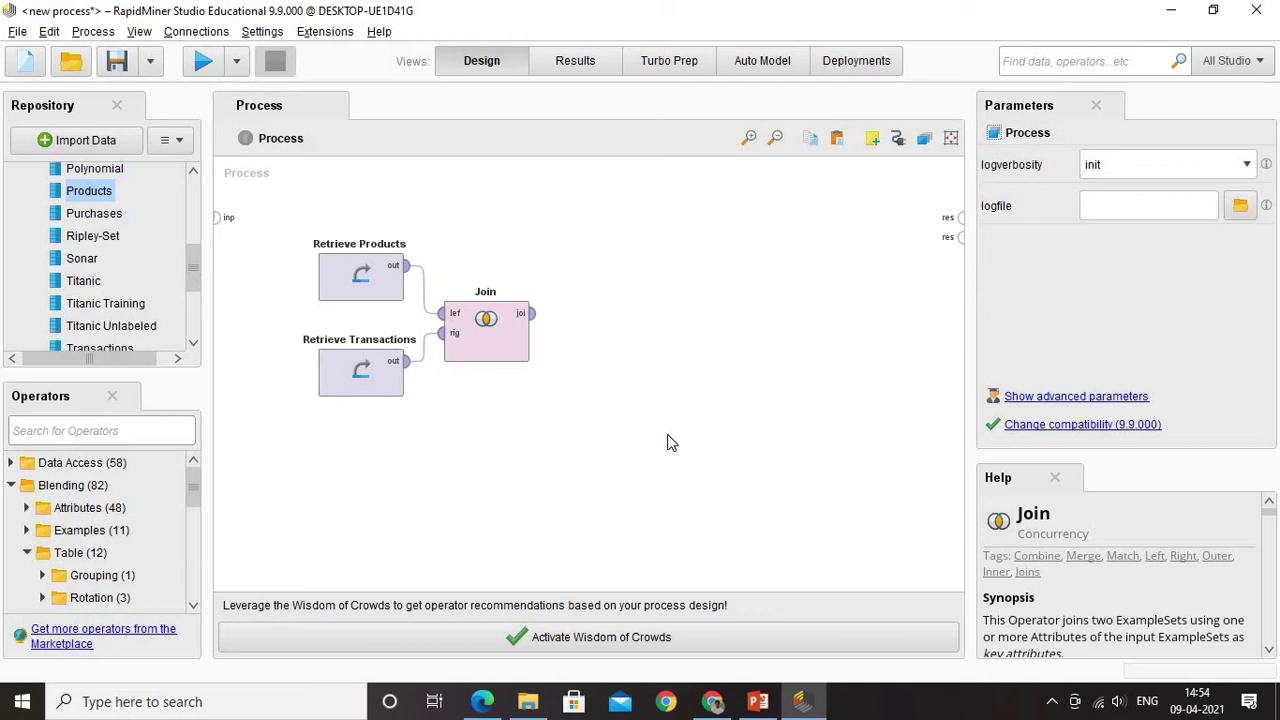
{"action": "left_click", "coordinate": [108, 434]}
{"action": "type", "text": "gene"}
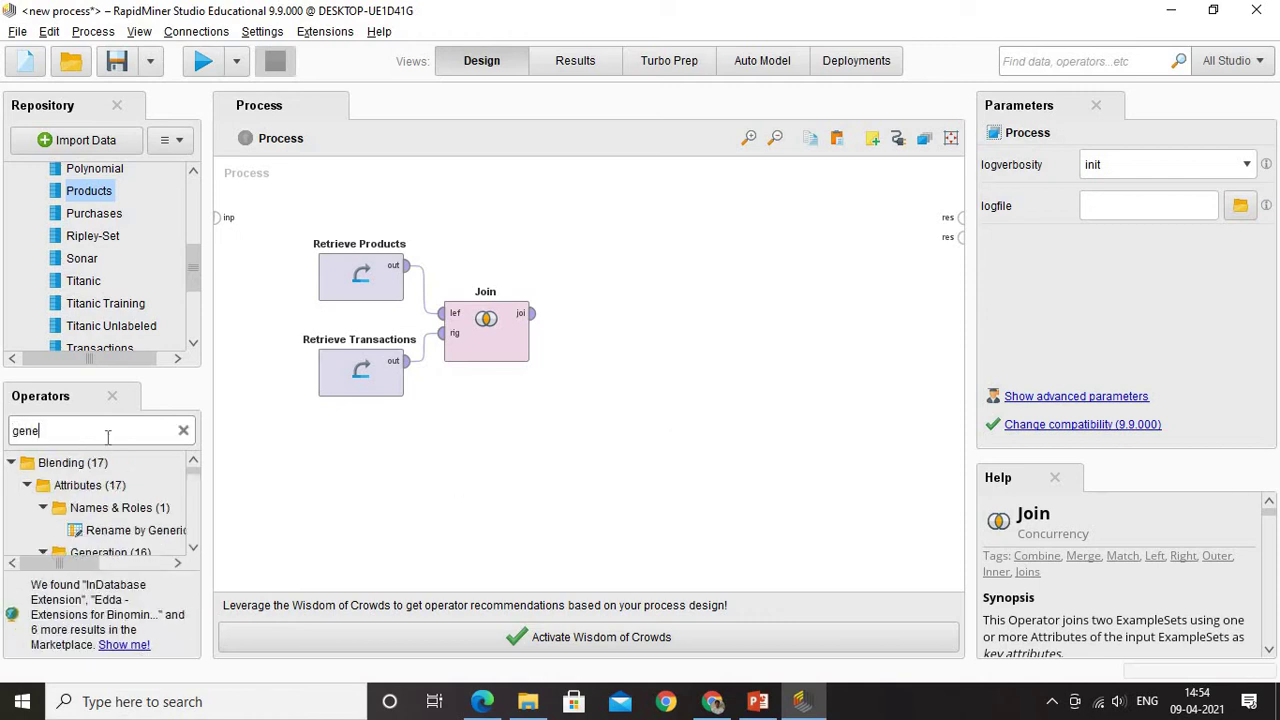
{"action": "type", "text": "rate"}
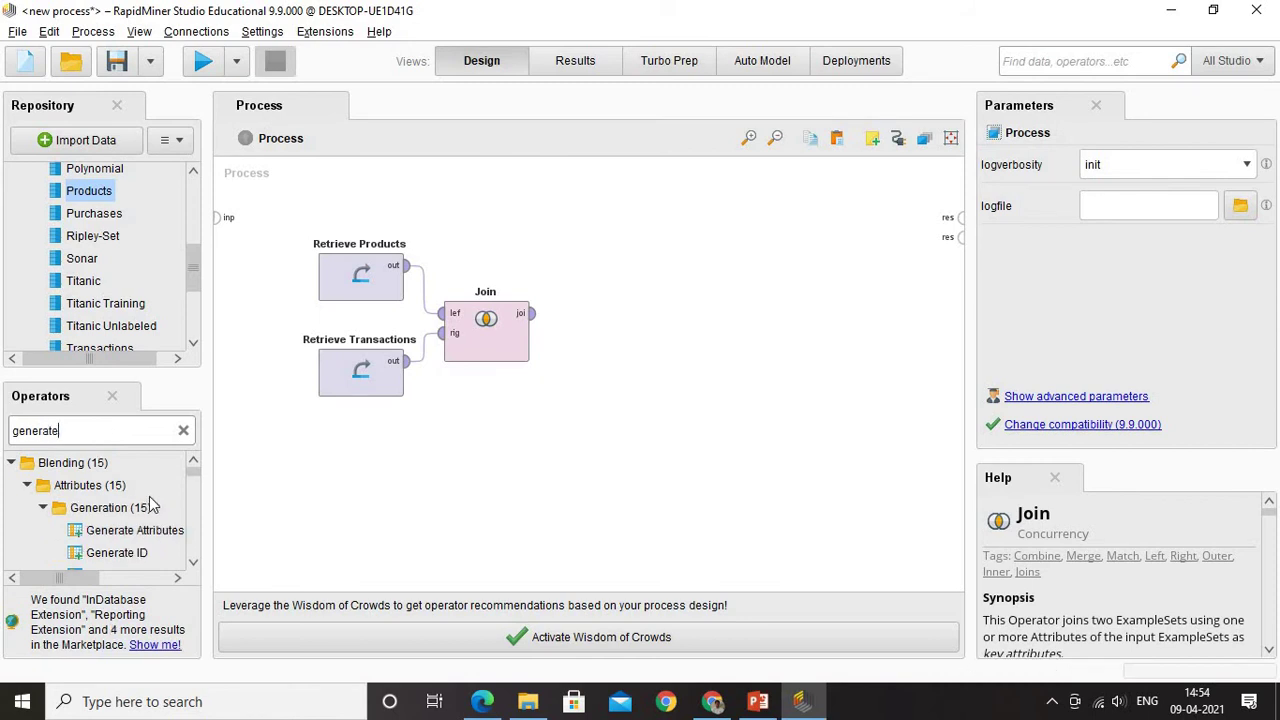
{"action": "left_click_drag", "start_coordinate": [137, 530], "coordinate": [566, 314]}
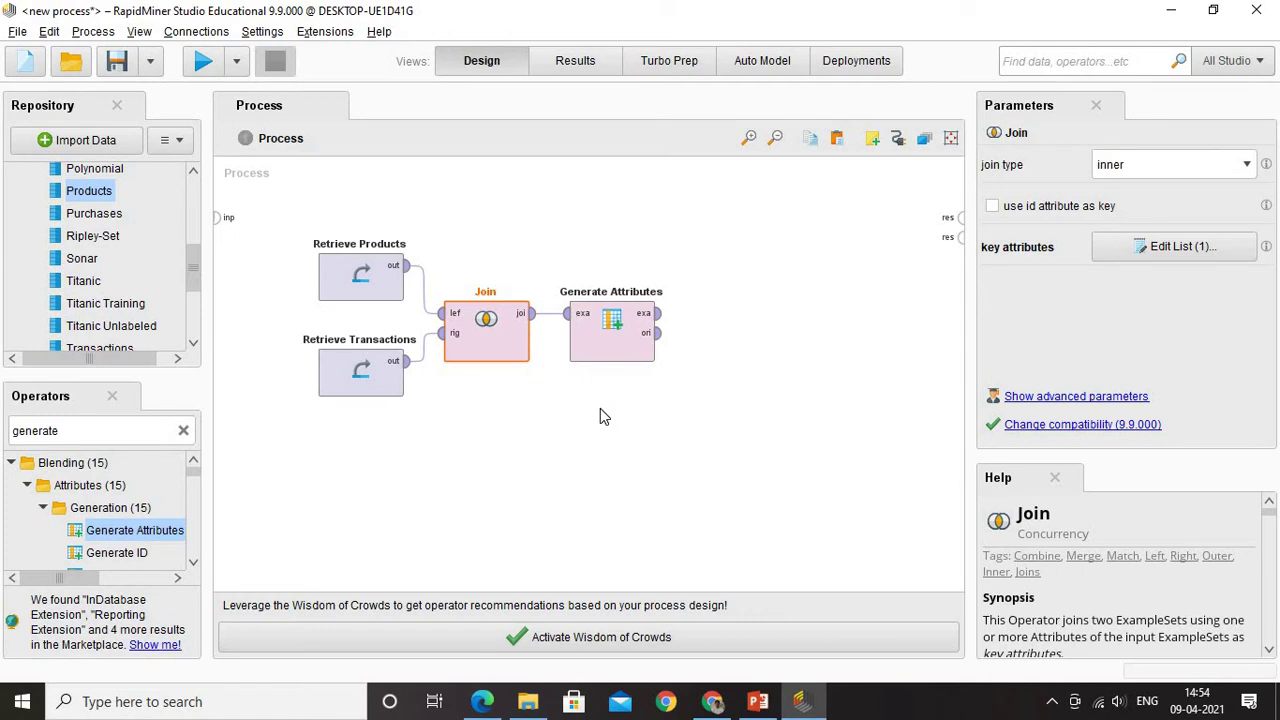
Define a new attribute named Total in Generate Attributes with the function expression Amount*Price.
{"action": "double_click", "coordinate": [610, 347]}
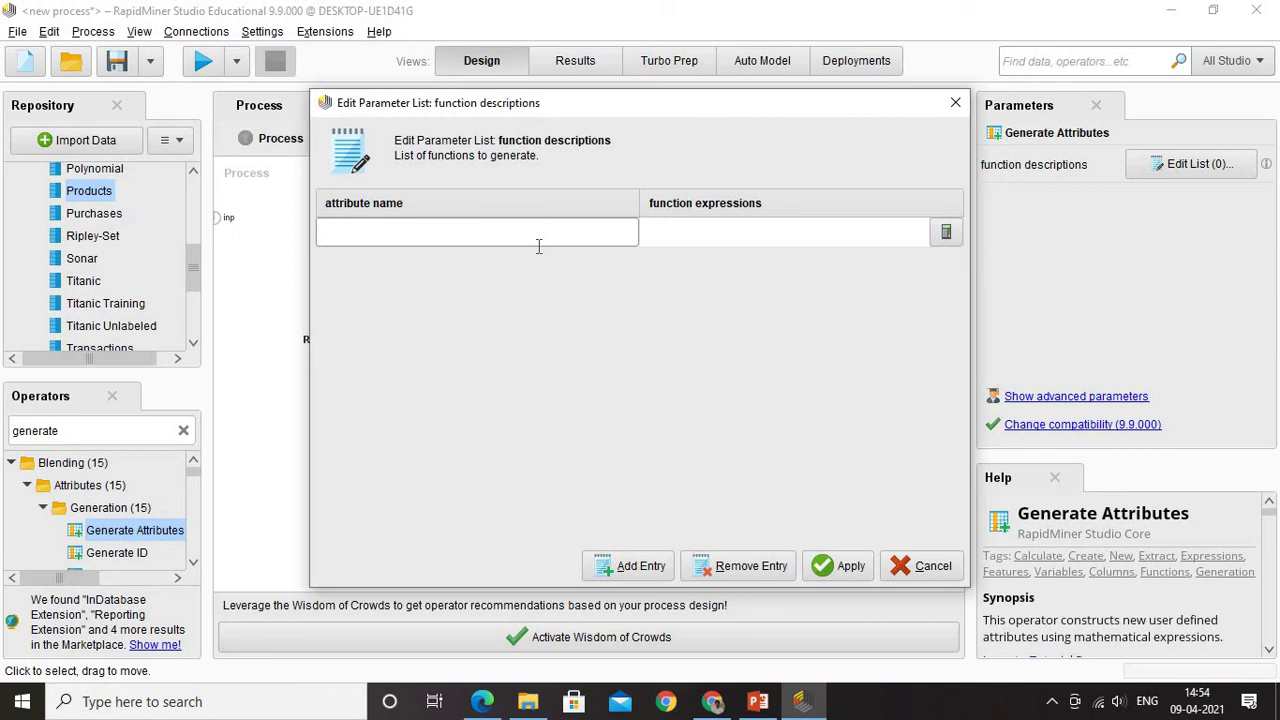
{"action": "type", "text": "Total"}
{"action": "left_click", "coordinate": [670, 231]}
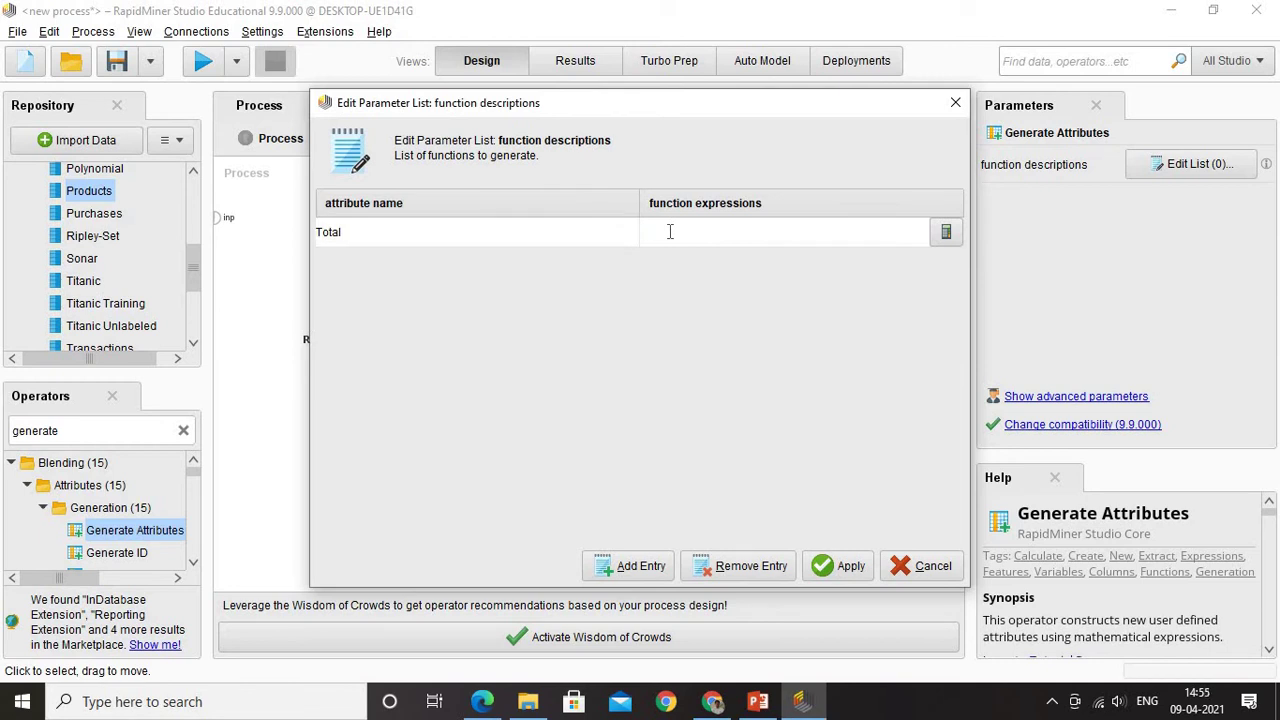
{"action": "type", "text": "amount*price"}
{"action": "left_click", "coordinate": [840, 566]}
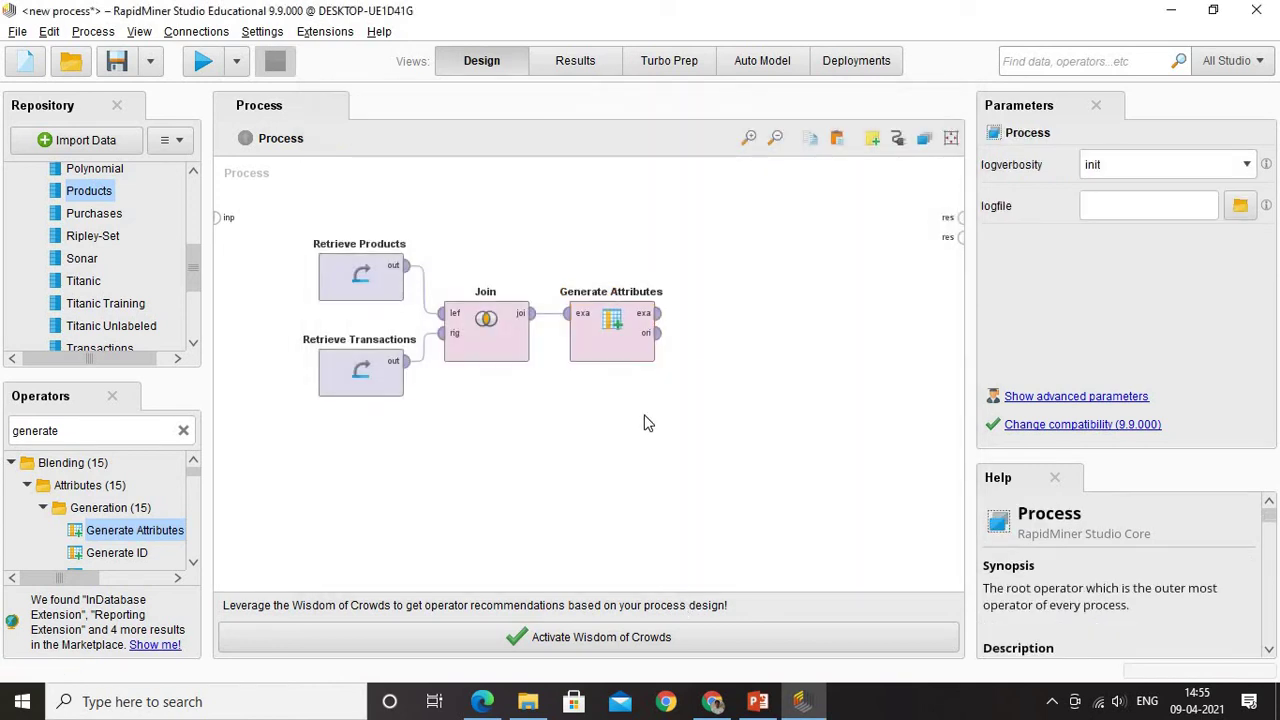
Find the Select Attributes operator and place it in the process right after Generate Attributes.
{"action": "double_click", "coordinate": [92, 430]}
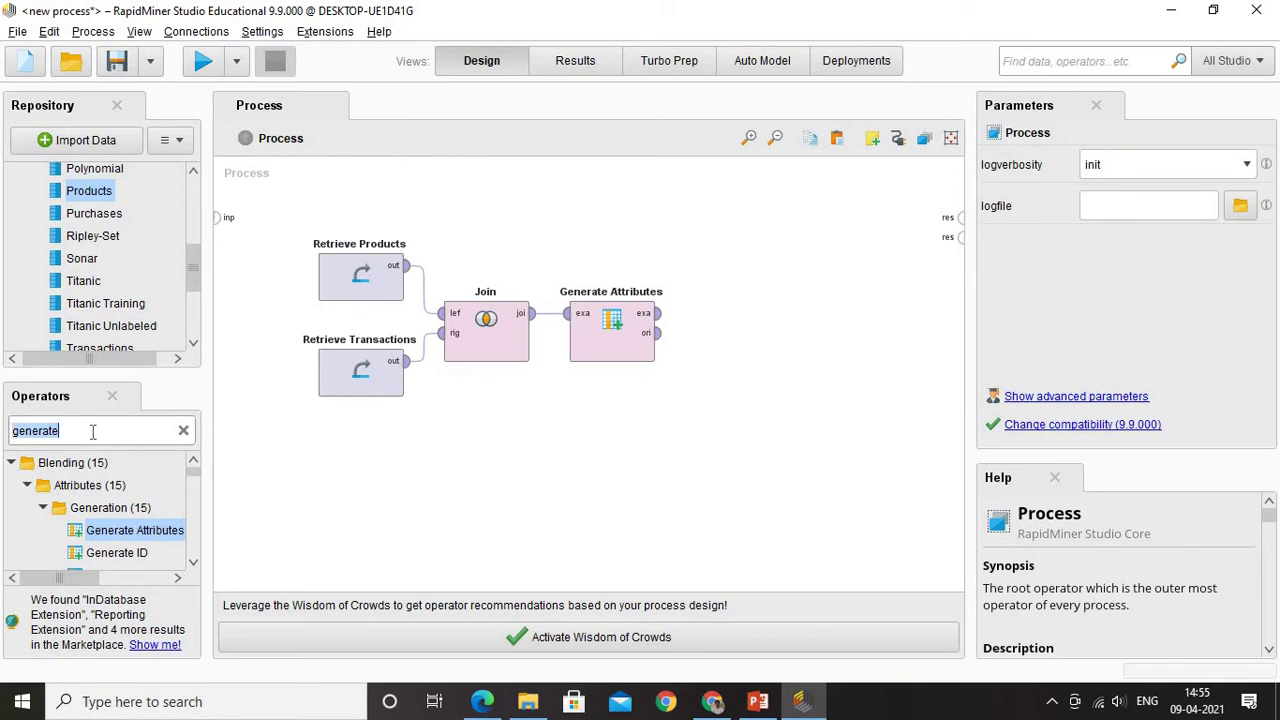
{"action": "key", "text": "BackSpace"}
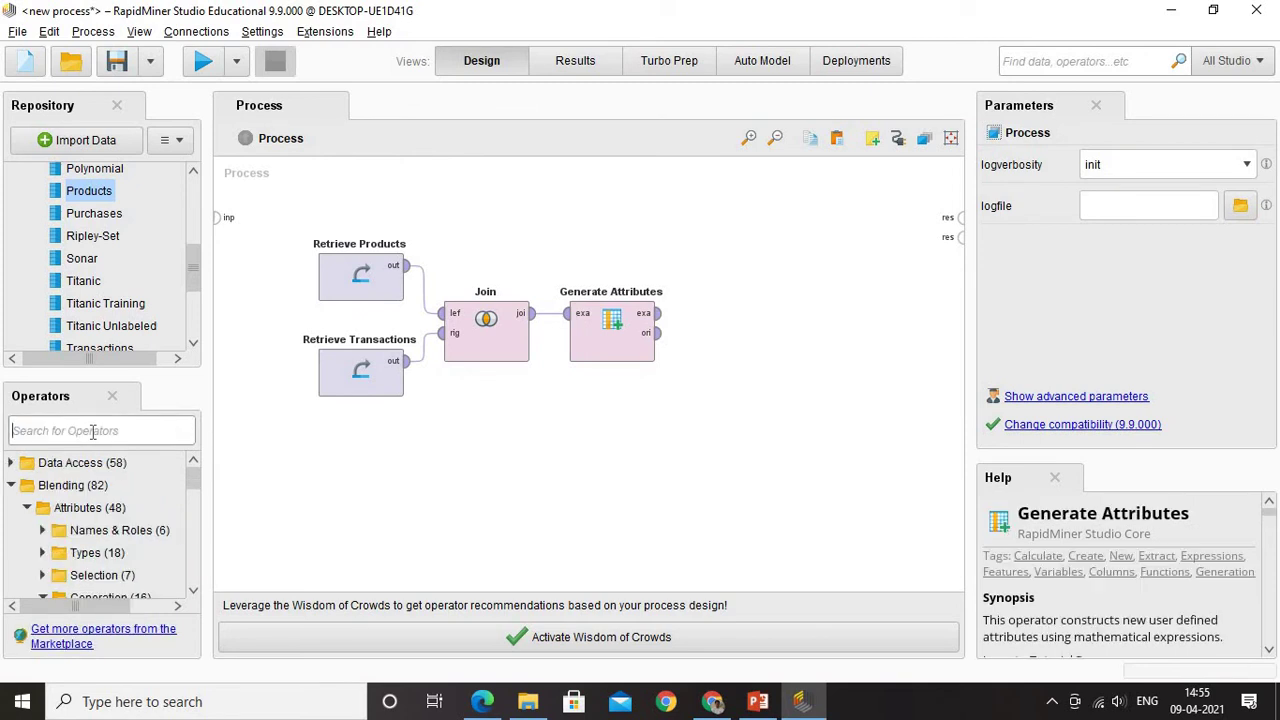
{"action": "type", "text": "select"}
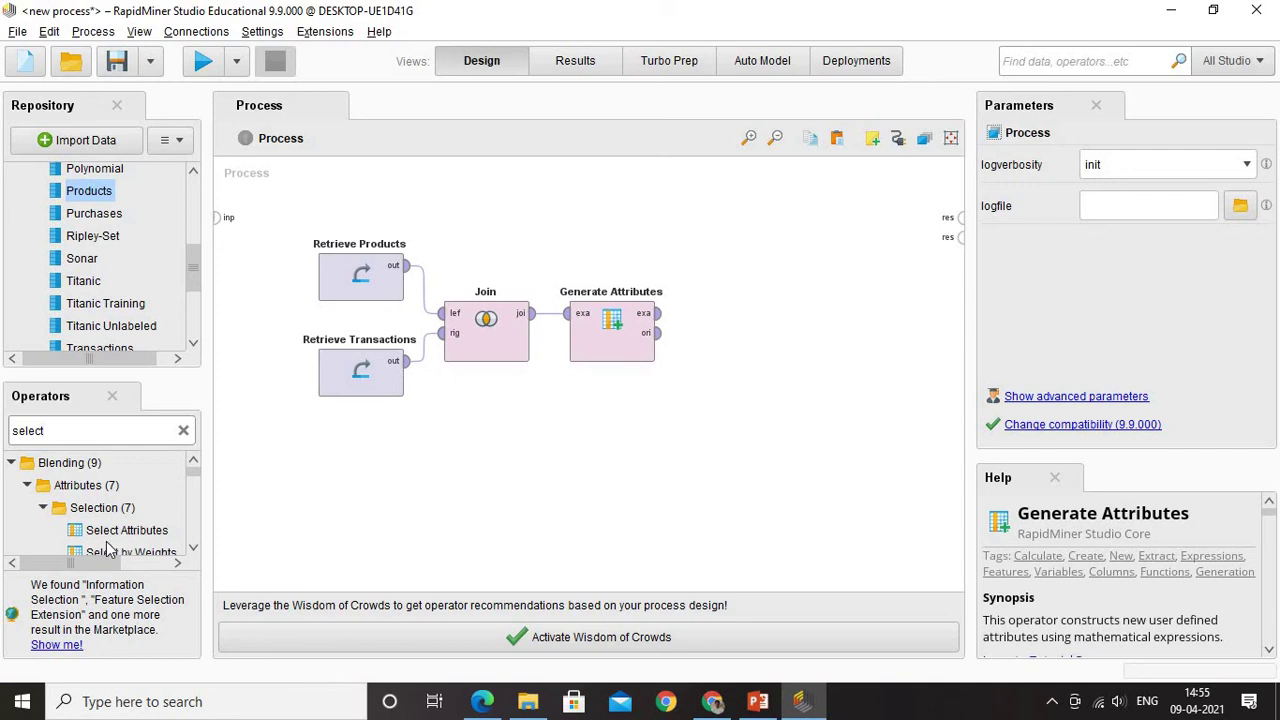
{"action": "left_click_drag", "start_coordinate": [105, 532], "coordinate": [763, 315]}
{"action": "left_click_drag", "start_coordinate": [820, 350], "coordinate": [758, 351]}
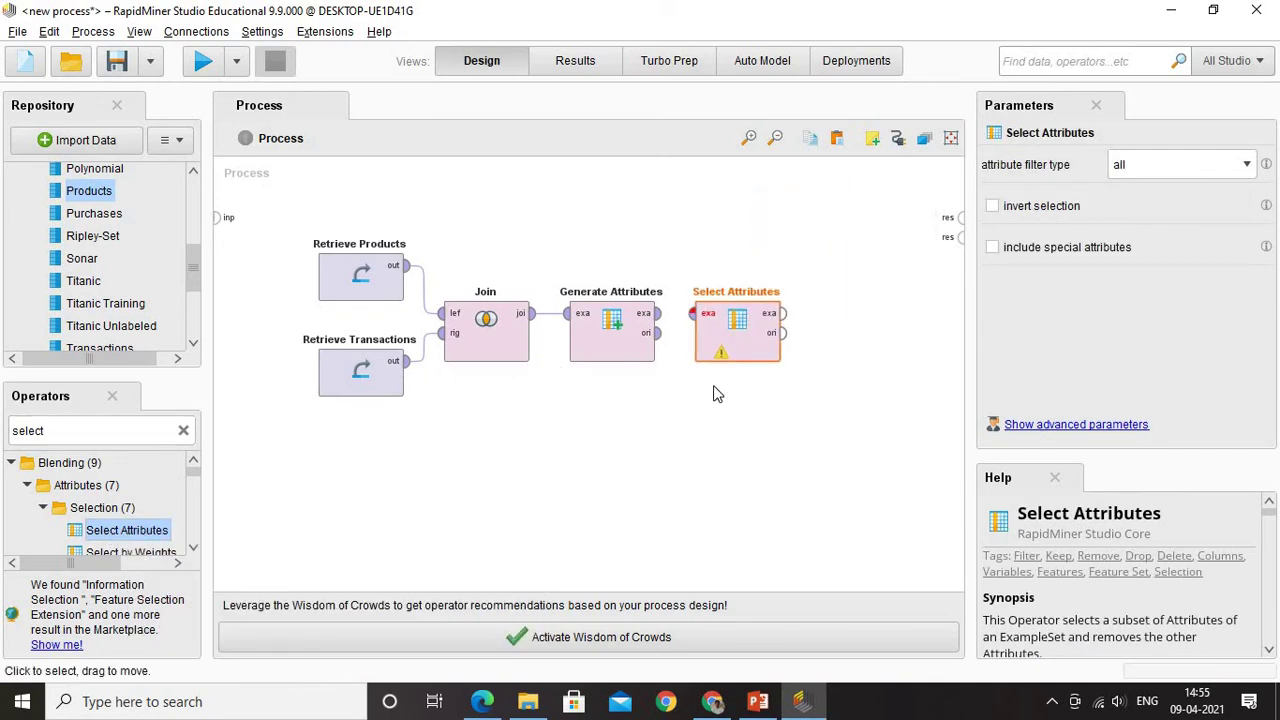
Connect the Generate Attributes example output to Select Attributes and set the Select Attributes filter type to subset.
{"action": "left_click_drag", "start_coordinate": [656, 317], "coordinate": [702, 314]}
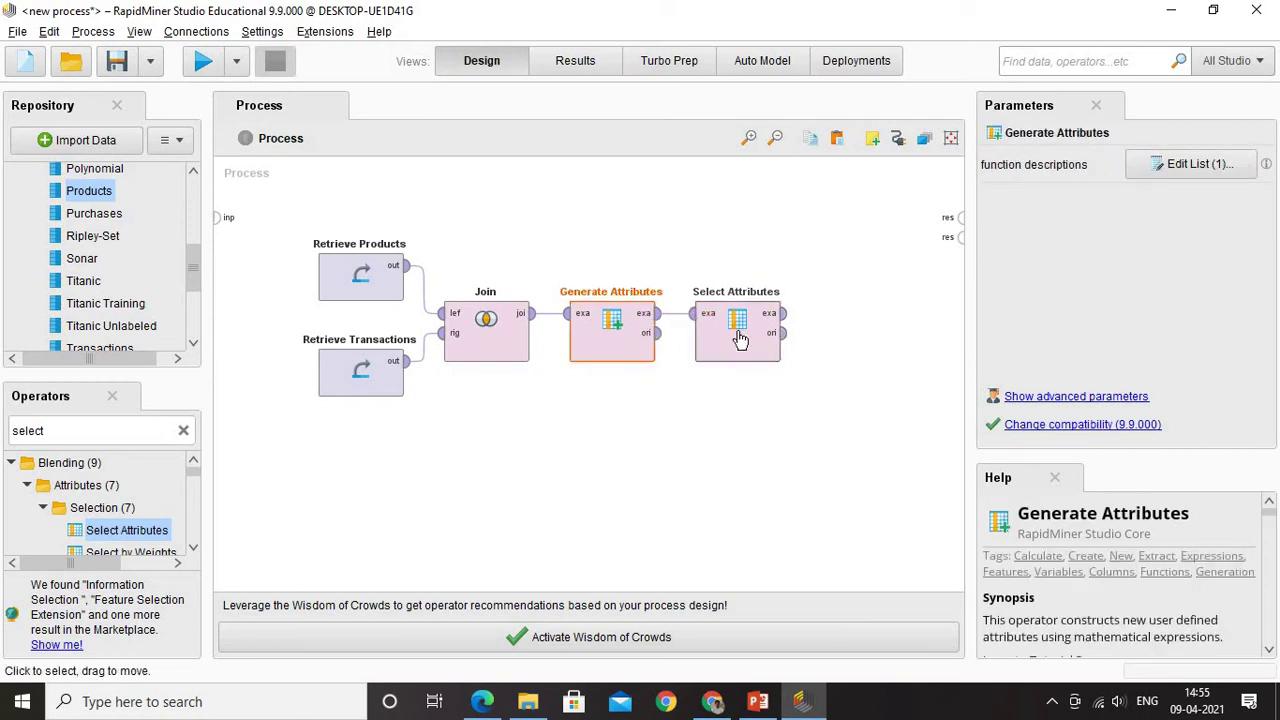
{"action": "left_click", "coordinate": [738, 337]}
{"action": "left_click", "coordinate": [1196, 171]}
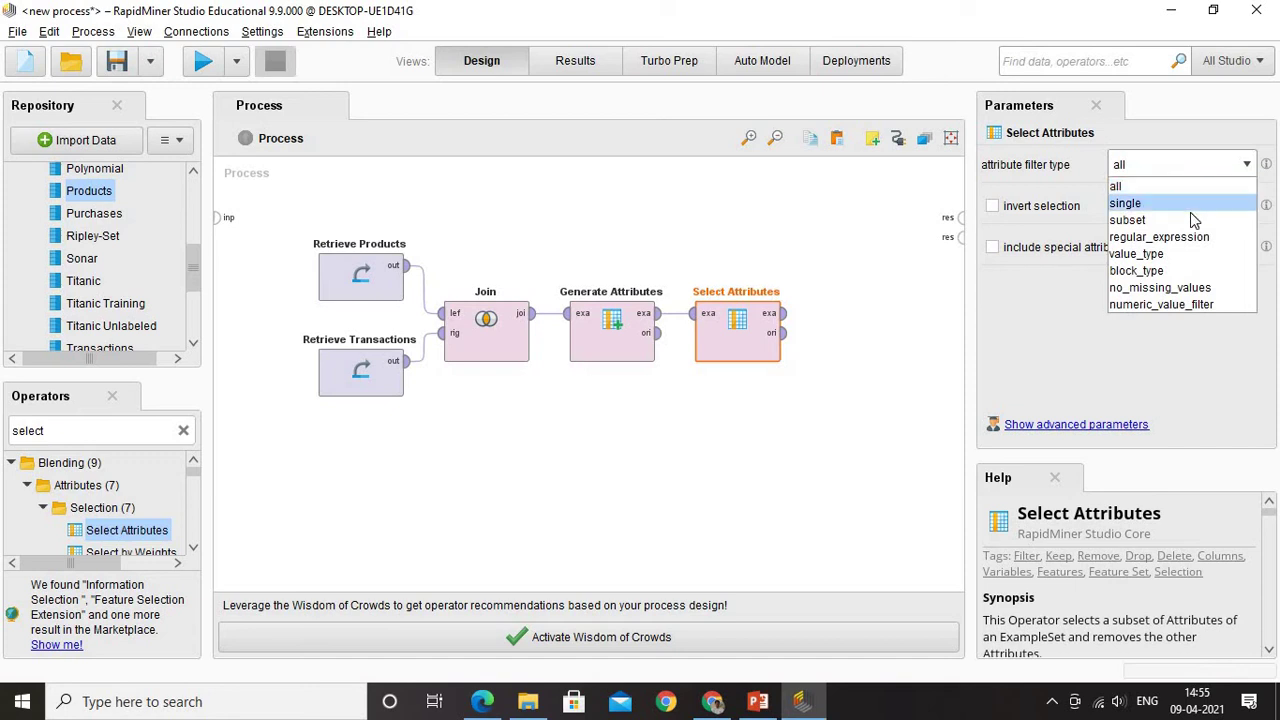
{"action": "left_click", "coordinate": [1190, 219]}
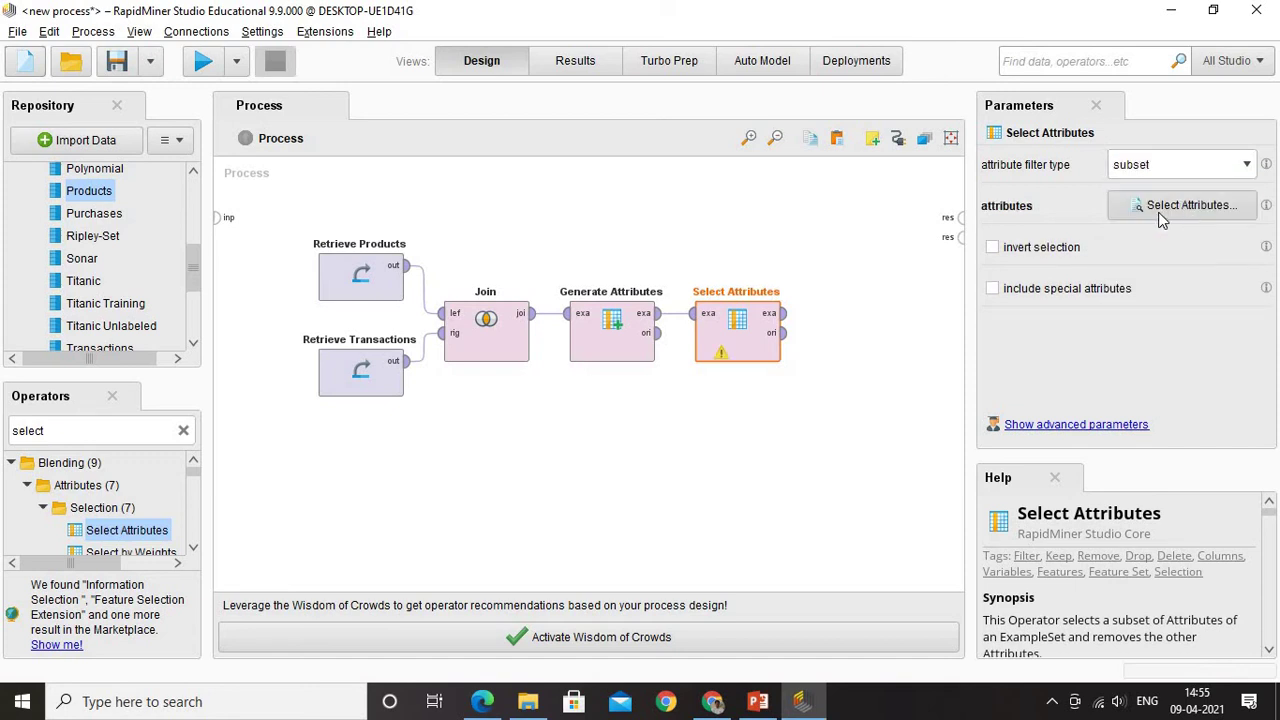
Choose Amount, Product Name and Total as the attribute subset in Select Attributes and apply the selection.
{"action": "double_click", "coordinate": [758, 334]}
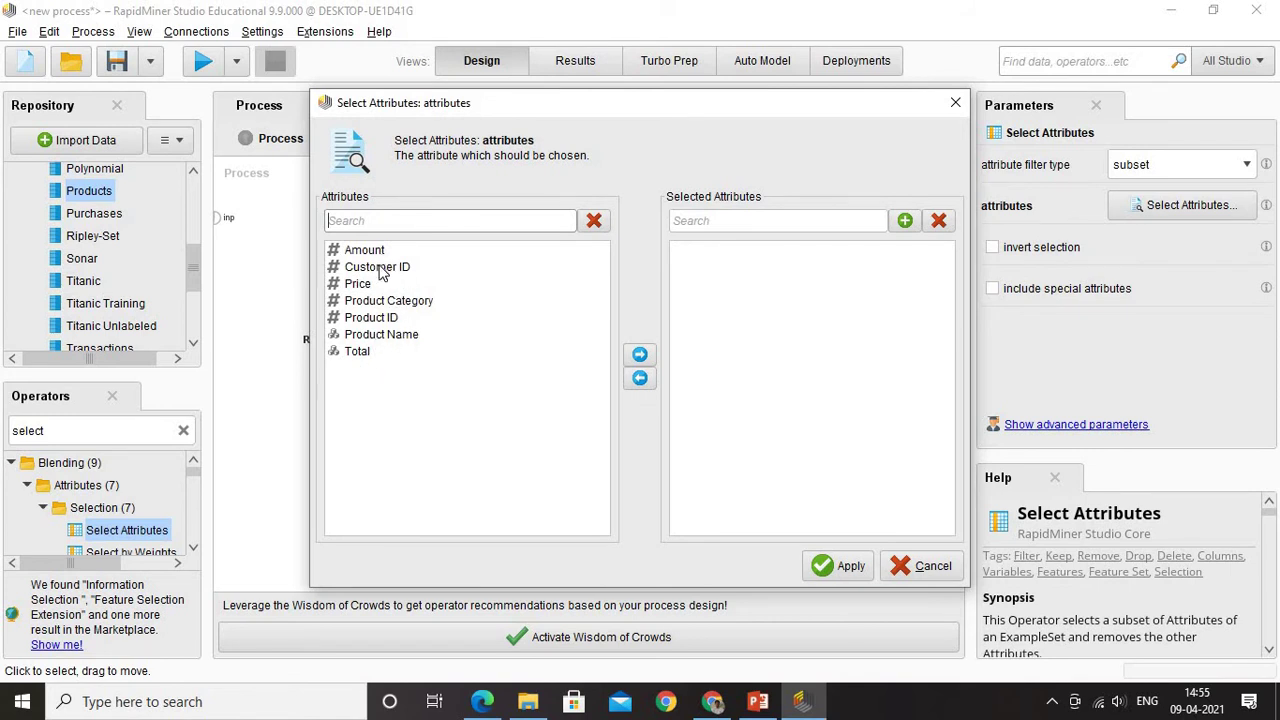
{"action": "key", "text": "Tab"}
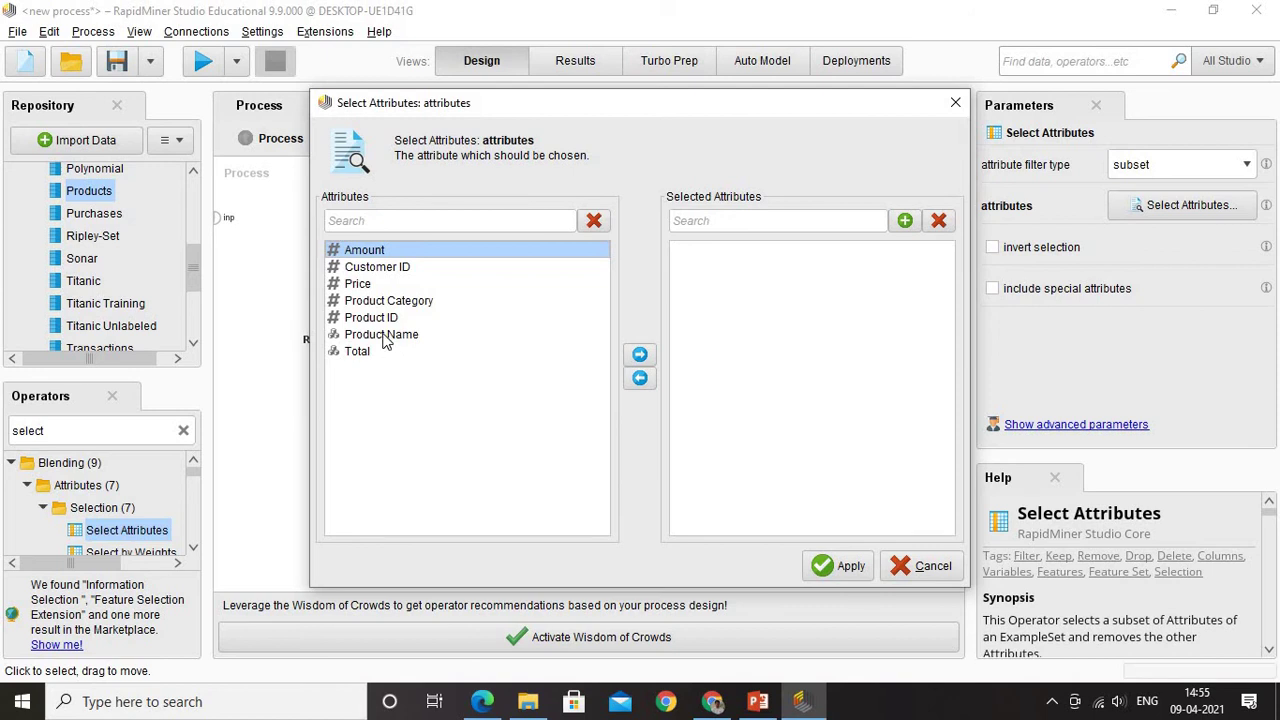
{"action": "left_click", "coordinate": [385, 335], "text": "ctrl"}
{"action": "left_click", "coordinate": [387, 352], "text": "ctrl"}
{"action": "left_click", "coordinate": [639, 354]}
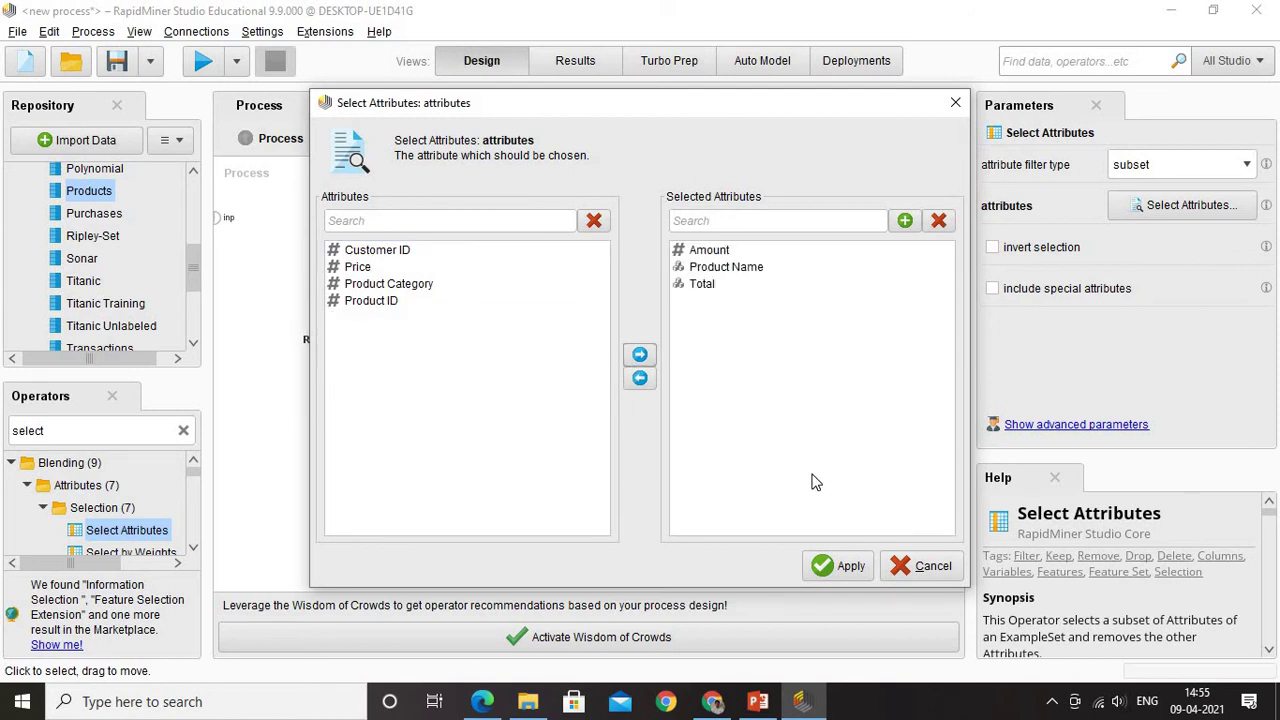
{"action": "left_click", "coordinate": [846, 566]}
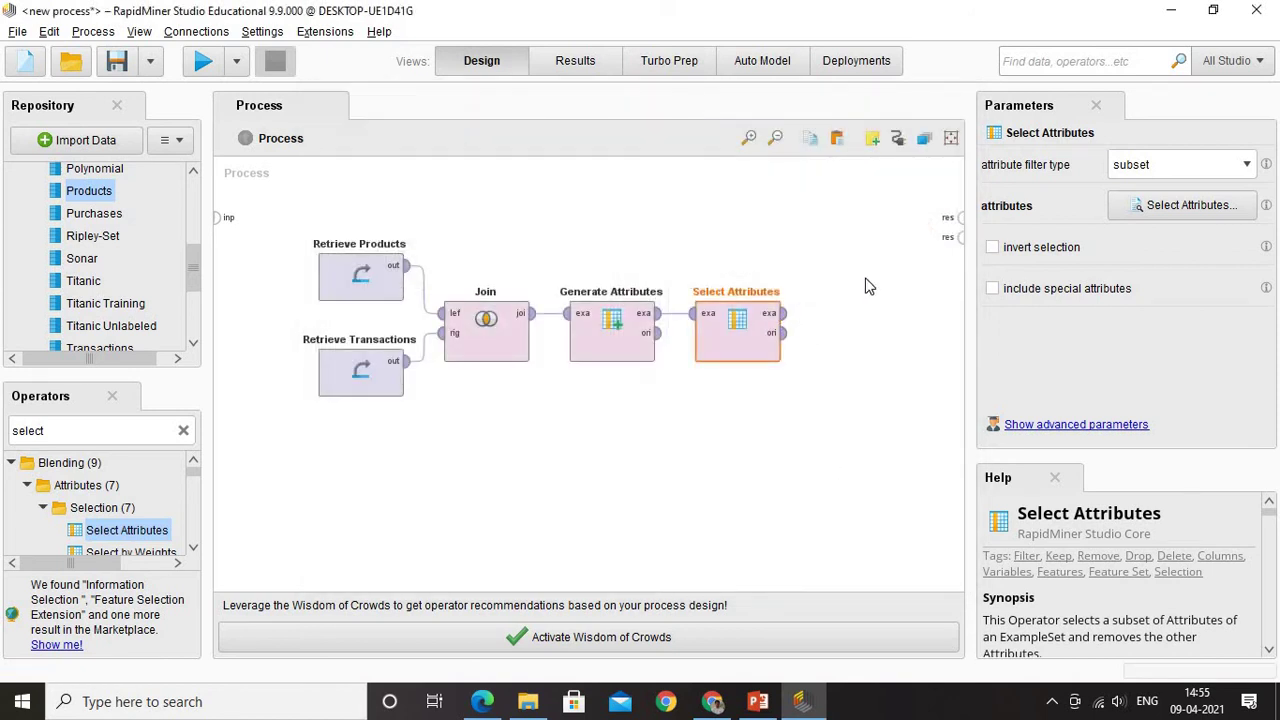
Connect the Select Attributes example output to the first process result port and run the process.
{"action": "left_click", "coordinate": [782, 313]}
{"action": "left_click", "coordinate": [958, 216]}
{"action": "left_click", "coordinate": [897, 366]}
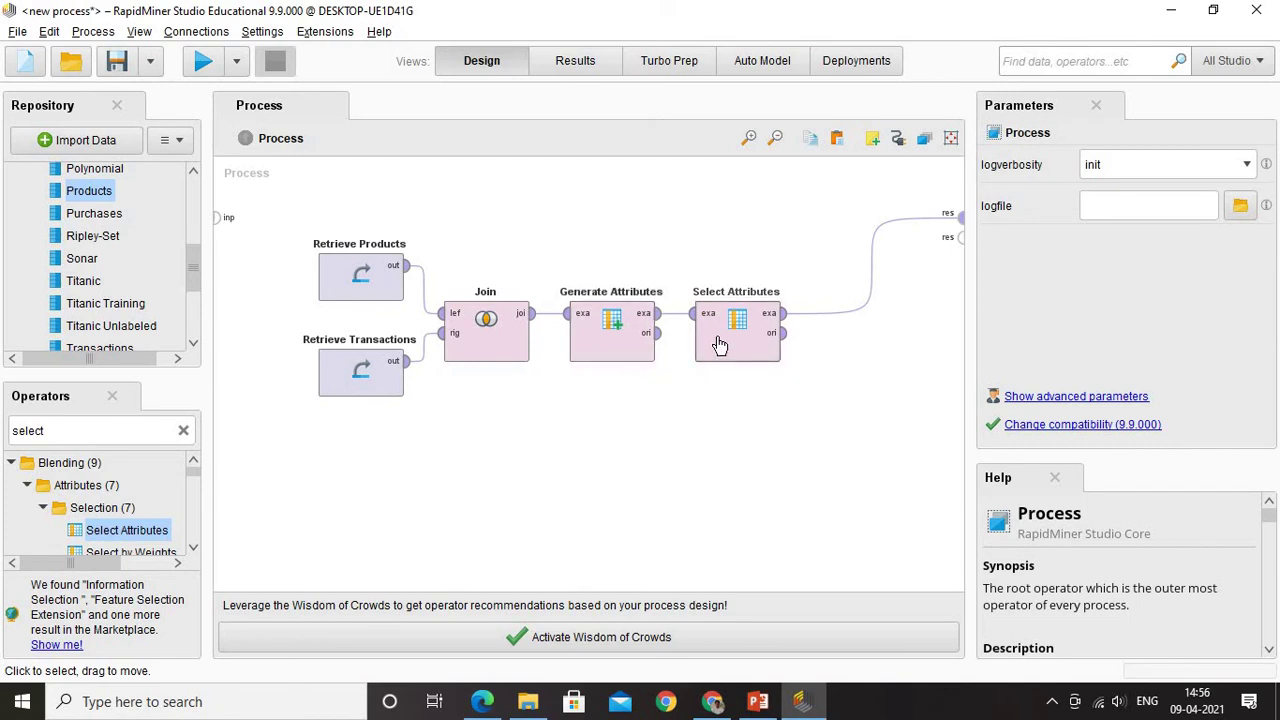
{"action": "left_click", "coordinate": [202, 61]}
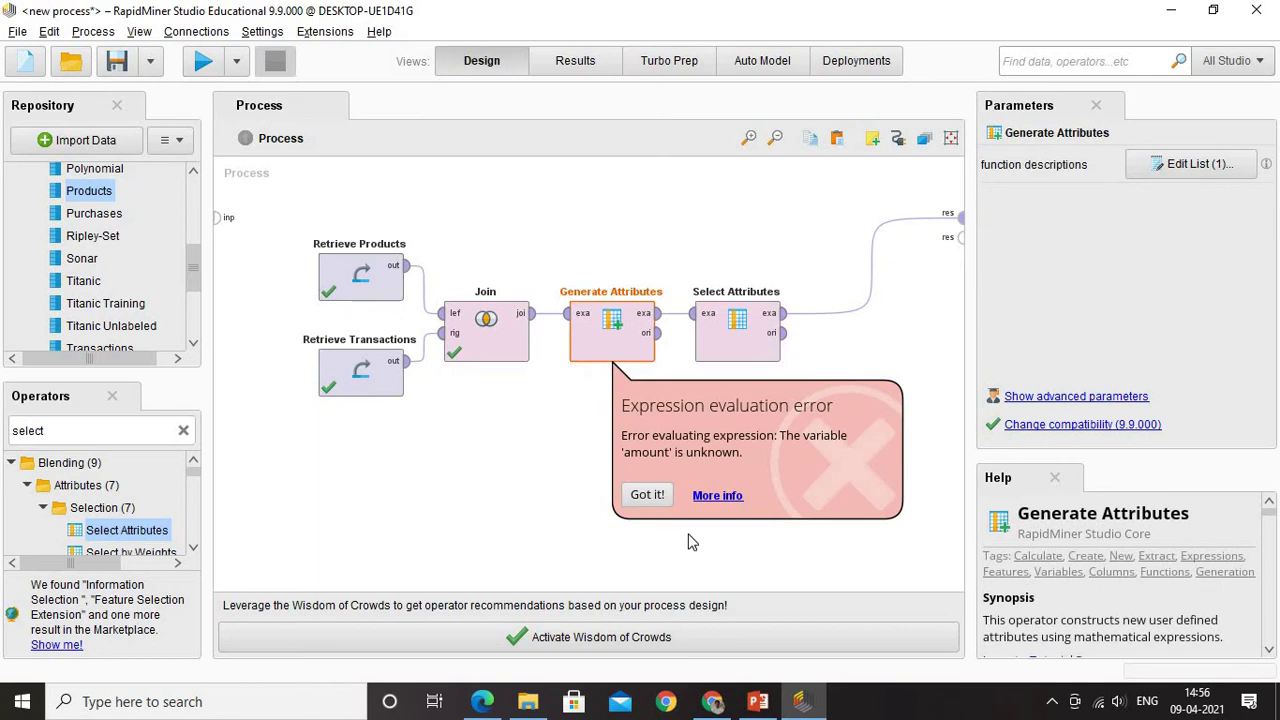
Check the exact spelling of the column names in the Products and Transactions data, and return to the process design.
{"action": "double_click", "coordinate": [88, 191]}
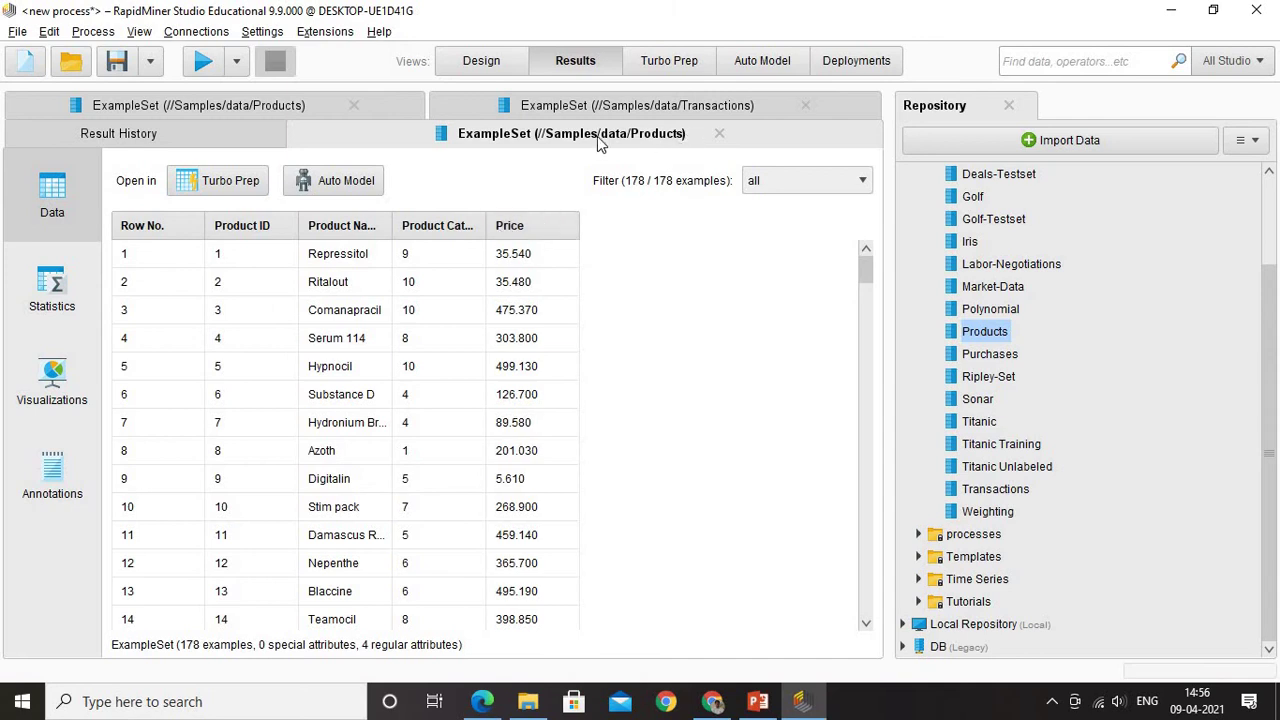
{"action": "left_click", "coordinate": [633, 107]}
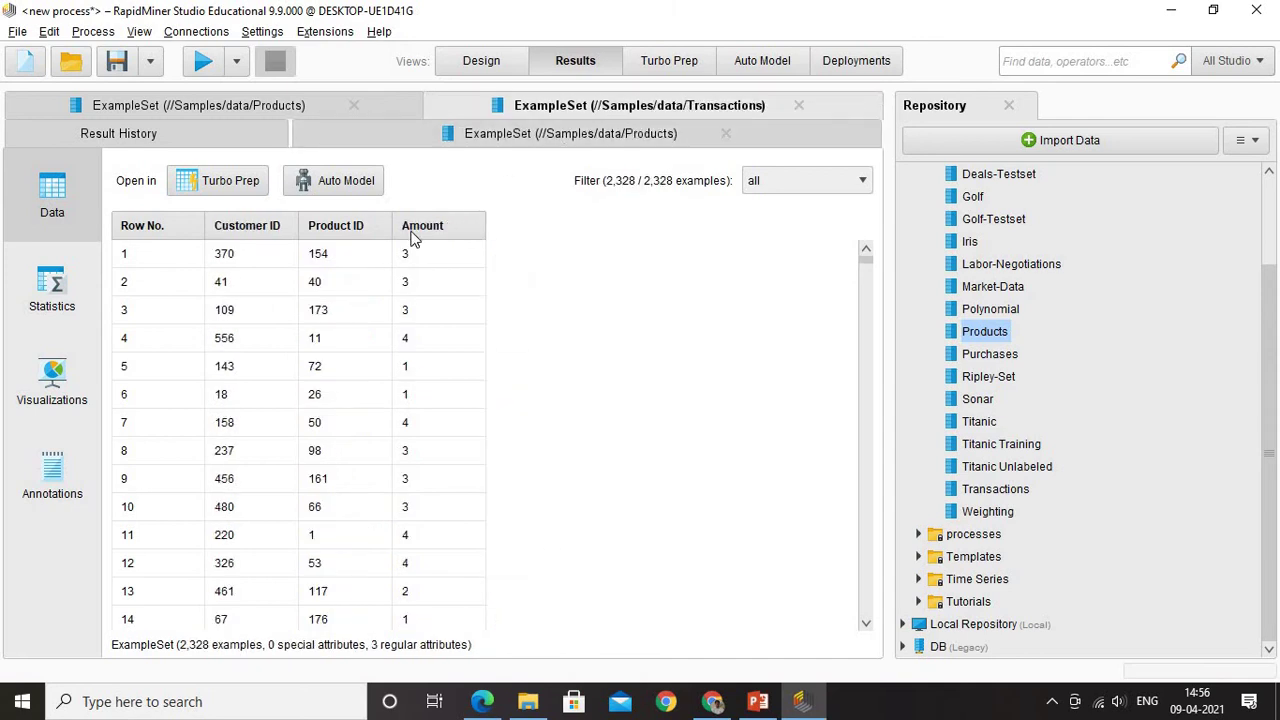
{"action": "left_click", "coordinate": [496, 62]}
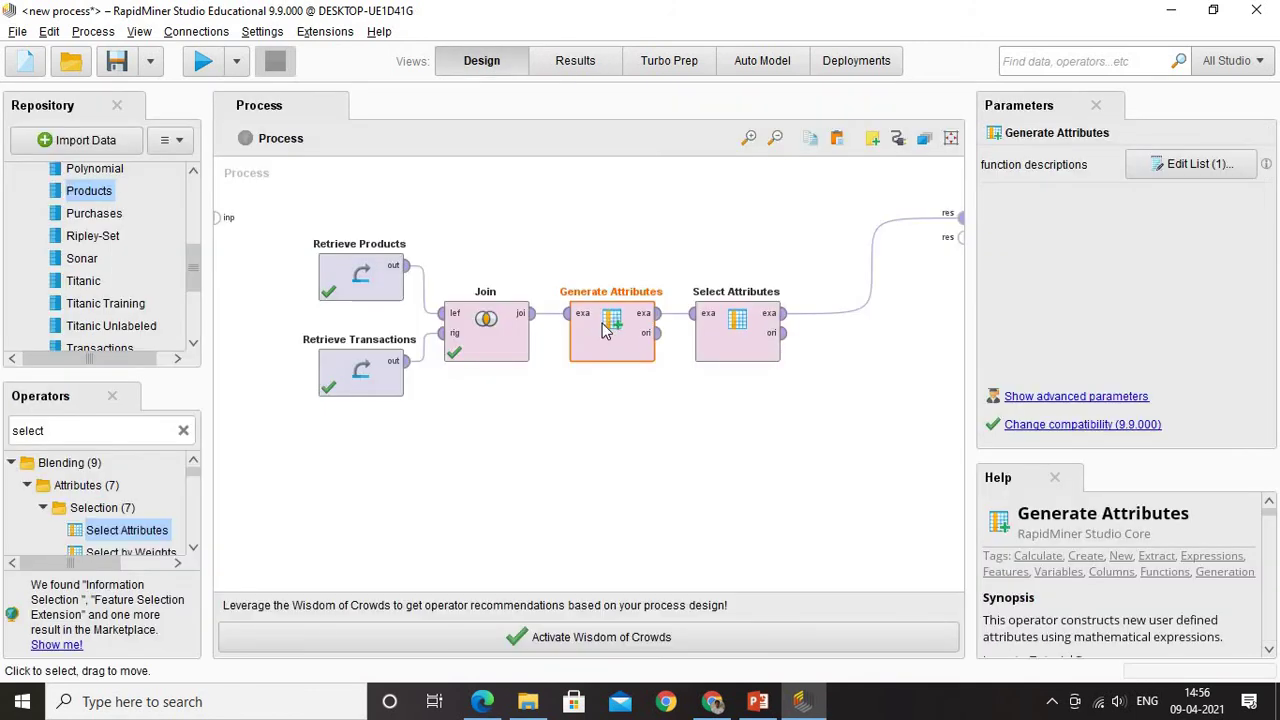
Correct the Total function expression in Generate Attributes to Amount*Price and rerun the process.
{"action": "left_click", "coordinate": [1190, 163]}
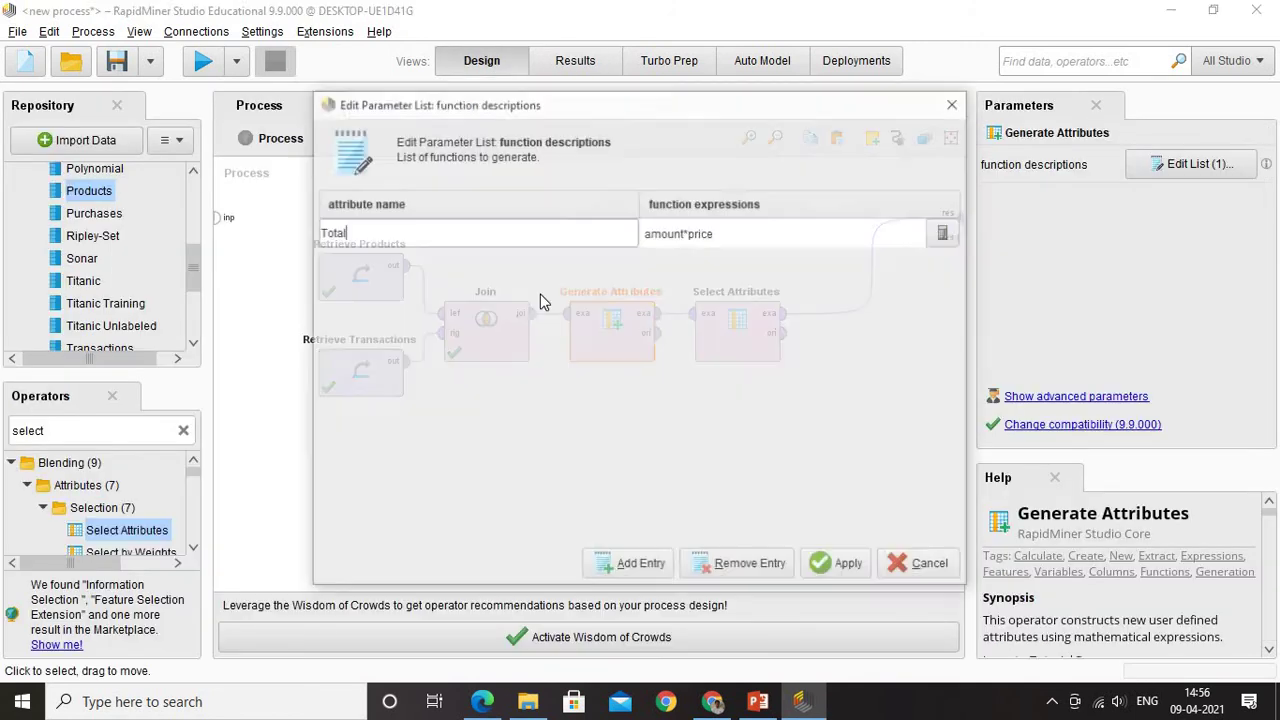
{"action": "left_click", "coordinate": [648, 237]}
{"action": "left_click", "coordinate": [648, 237]}
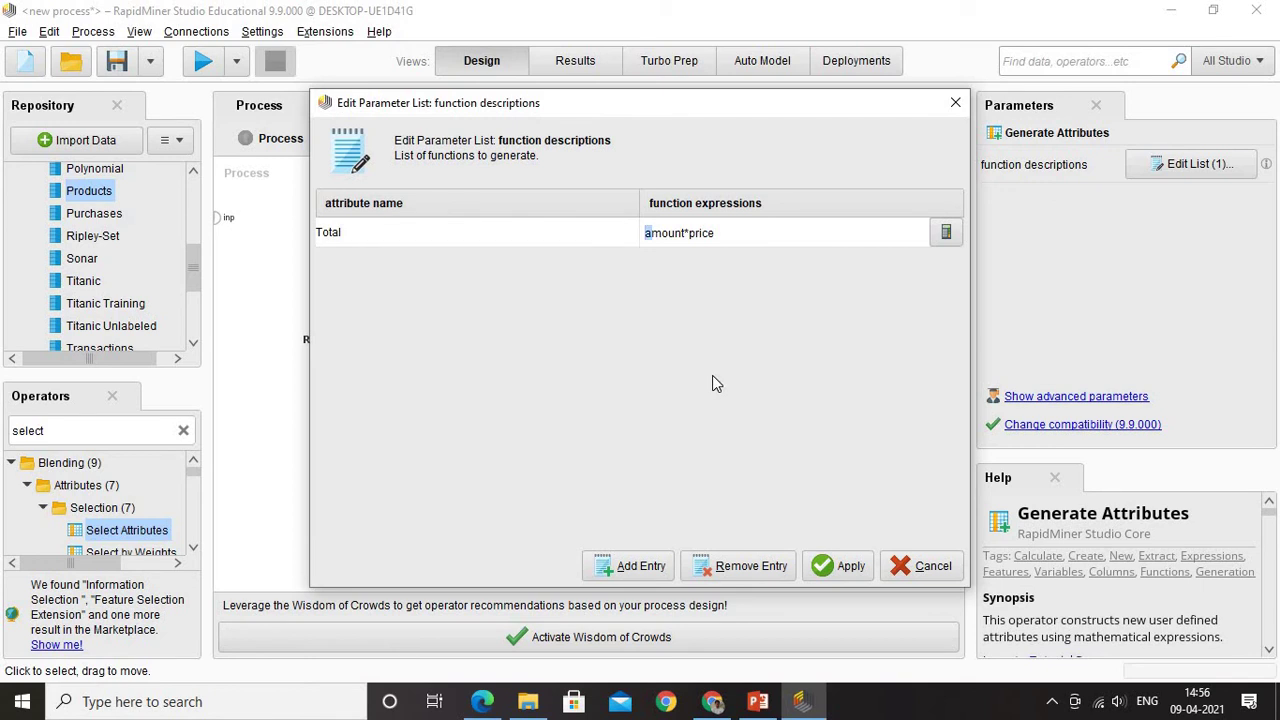
{"action": "type", "text": "A"}
{"action": "left_click", "coordinate": [697, 233]}
{"action": "key", "text": "BackSpace"}
{"action": "type", "text": "P"}
{"action": "left_click", "coordinate": [838, 566]}
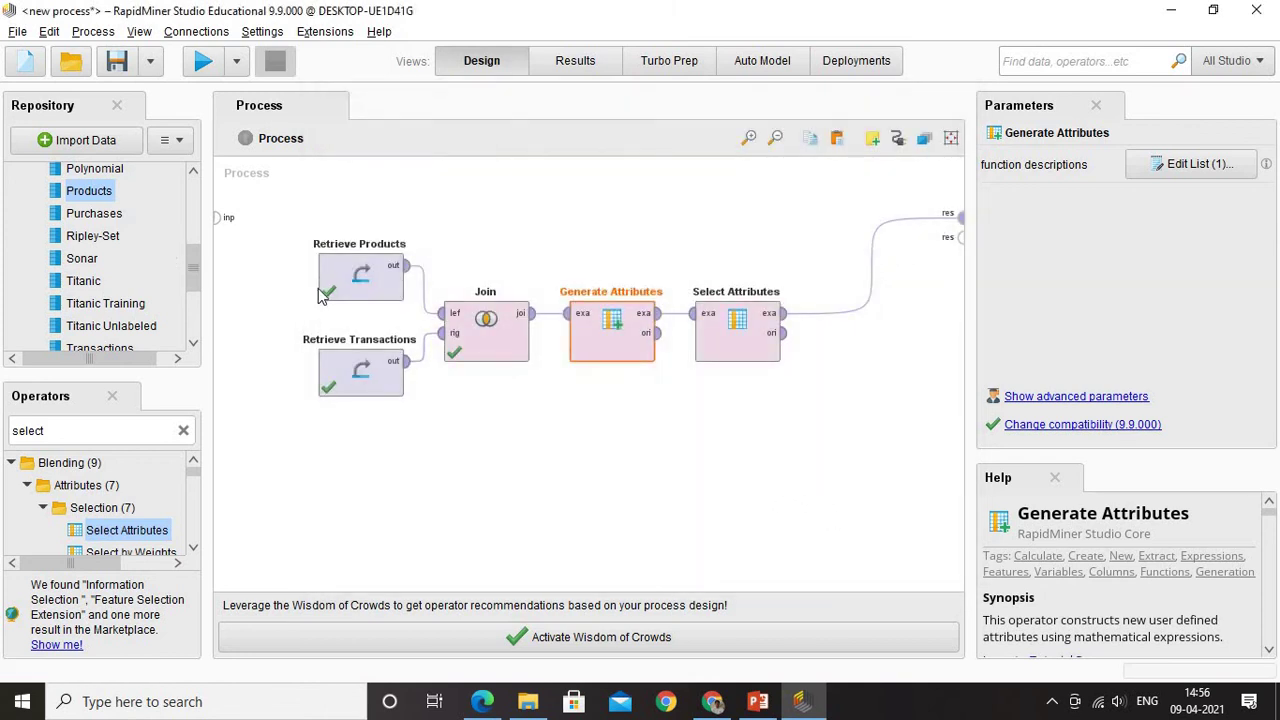
{"action": "left_click", "coordinate": [200, 64]}
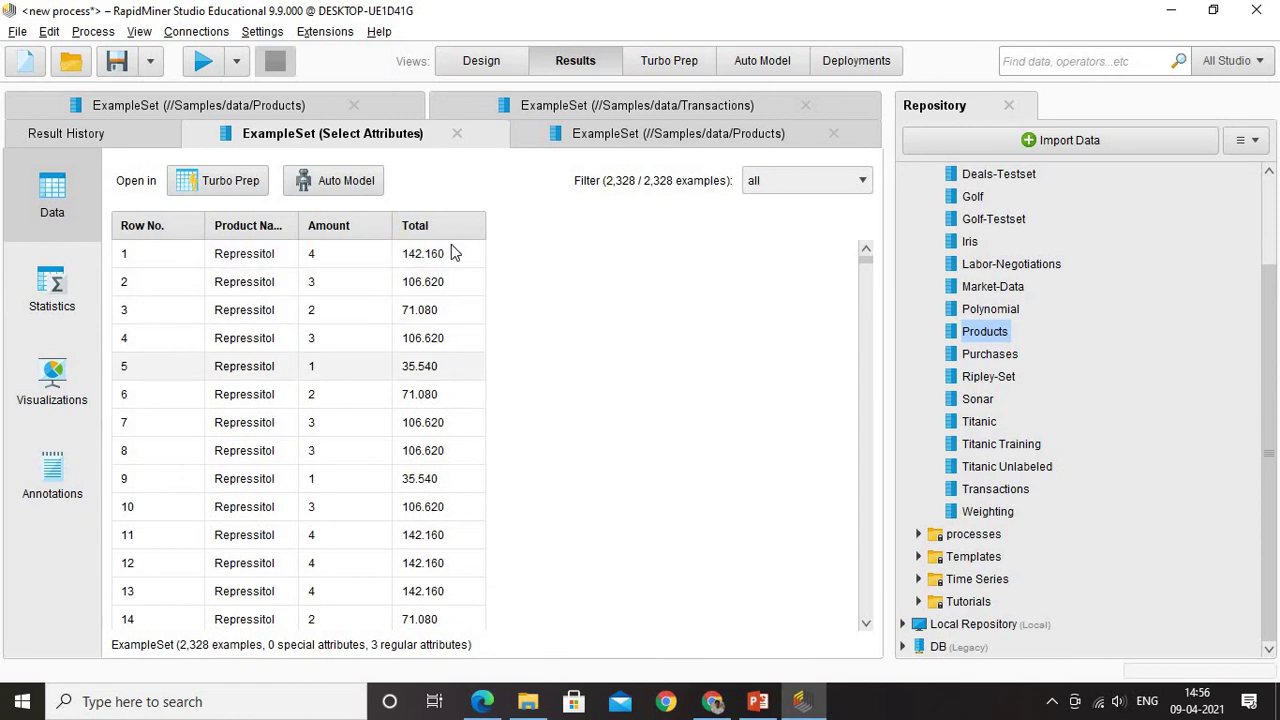
View the results' Total column as Packed Bubble and Bar (Horizontal) plots, and return through the data table to the process design.
{"action": "left_click", "coordinate": [55, 390]}
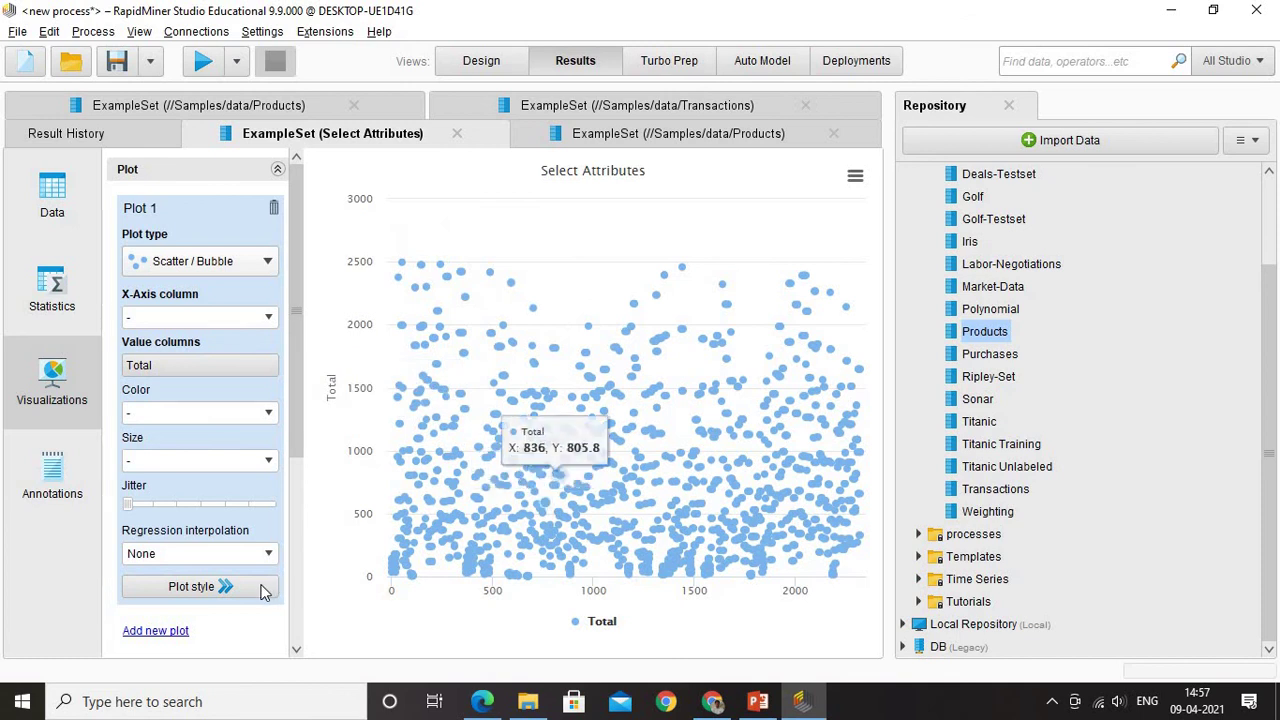
{"action": "left_click", "coordinate": [242, 268]}
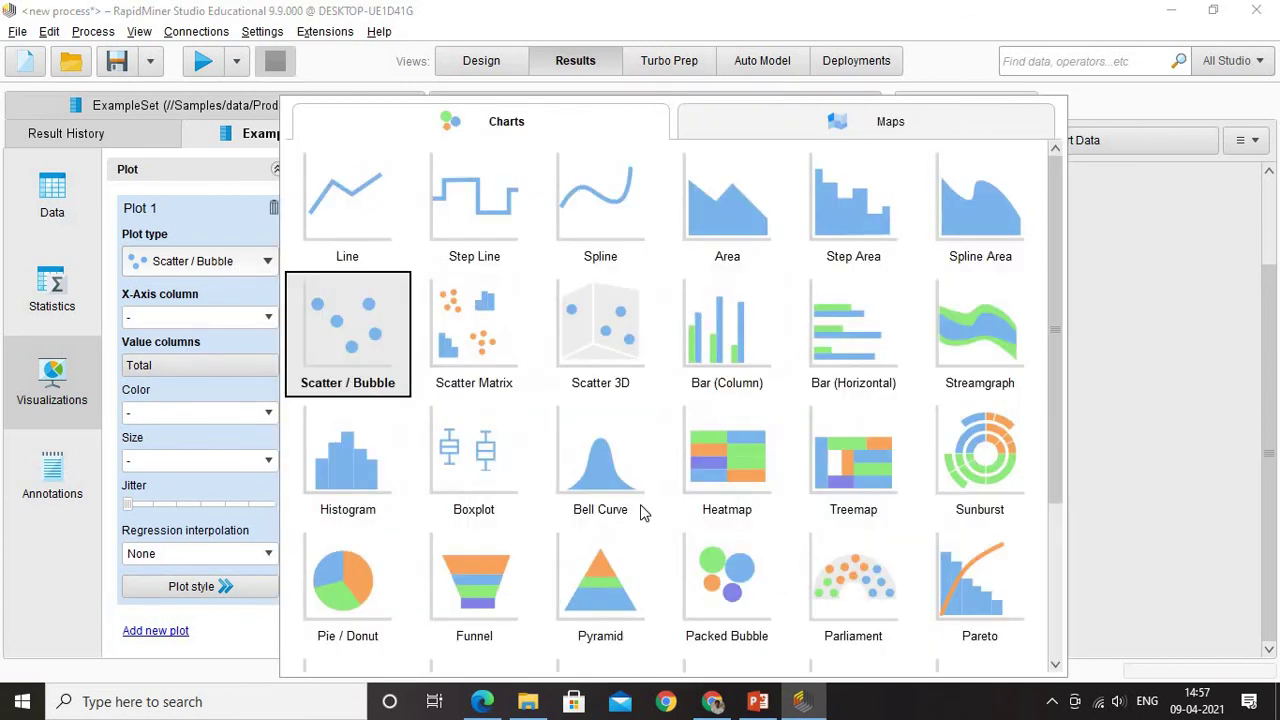
{"action": "left_click", "coordinate": [740, 588]}
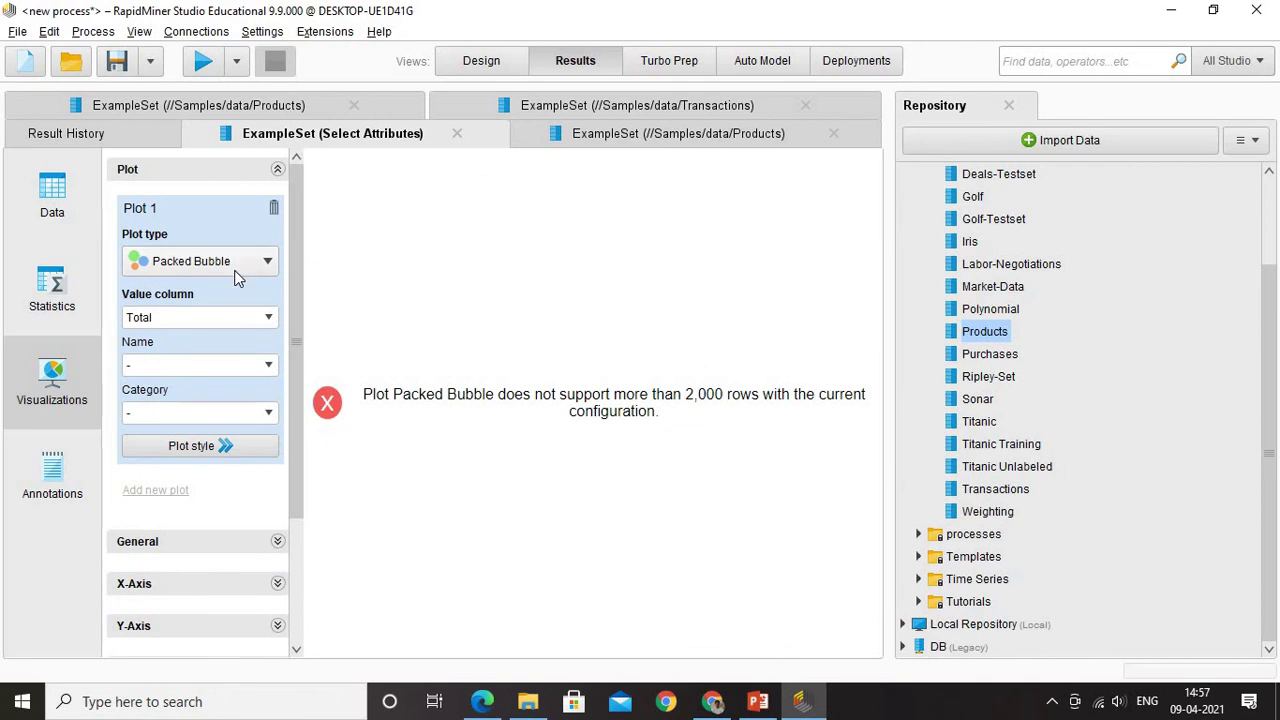
{"action": "left_click", "coordinate": [240, 264]}
{"action": "left_click", "coordinate": [843, 375]}
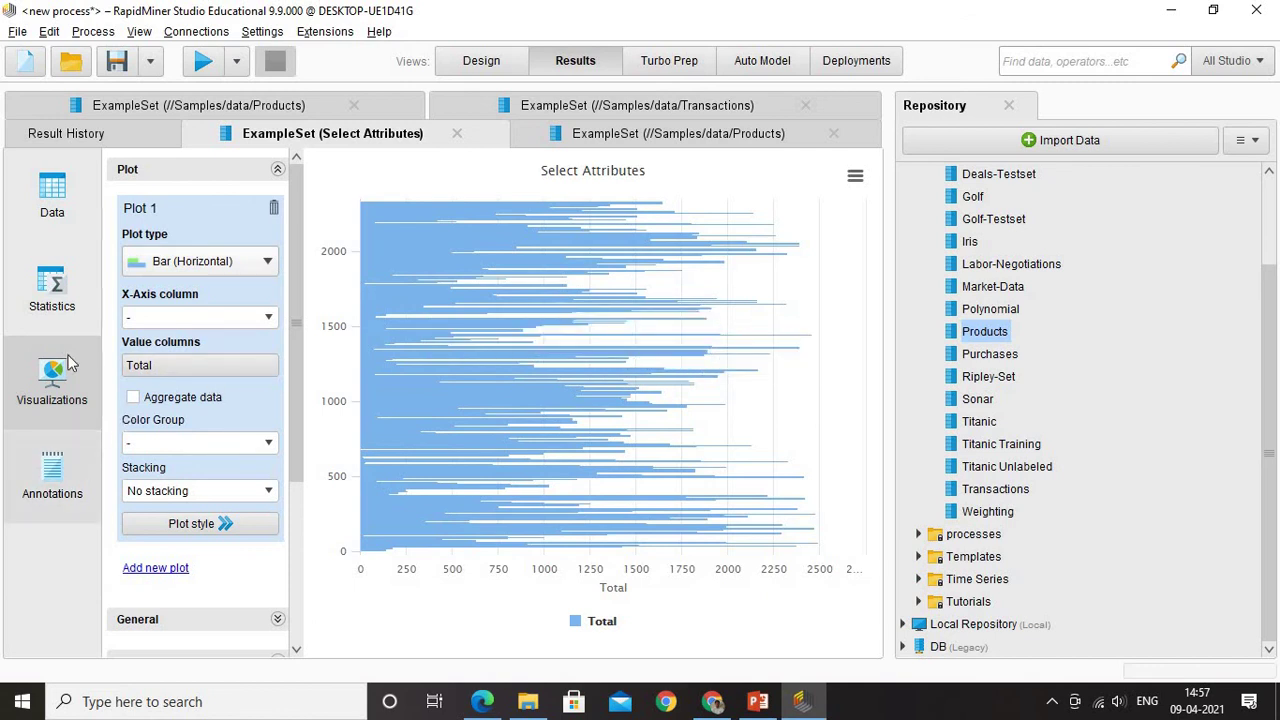
{"action": "left_click", "coordinate": [74, 206]}
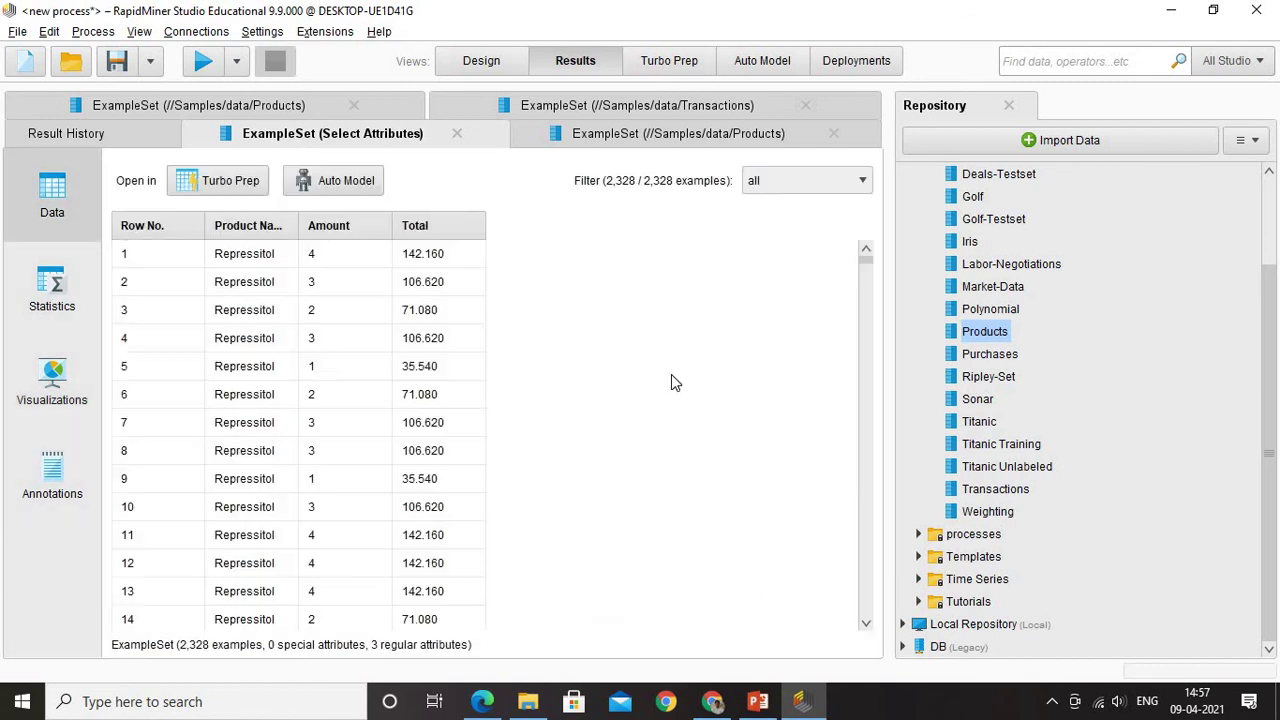
{"action": "left_click", "coordinate": [495, 63]}
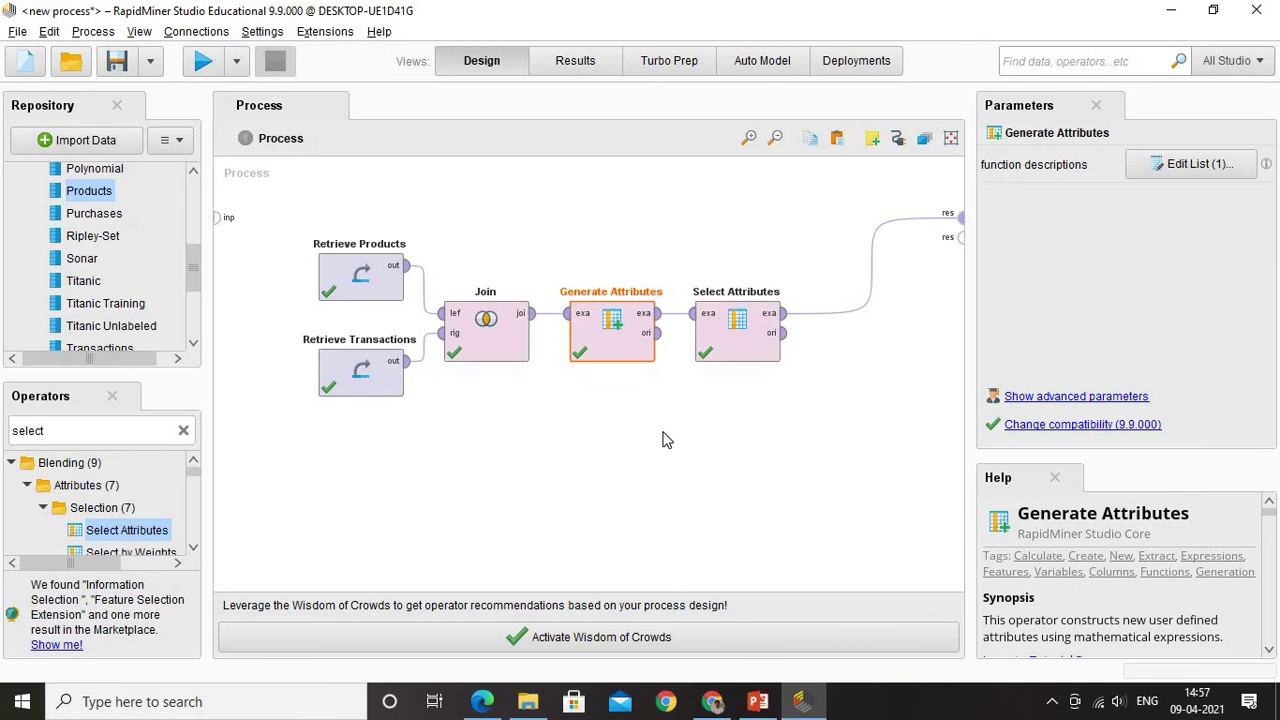